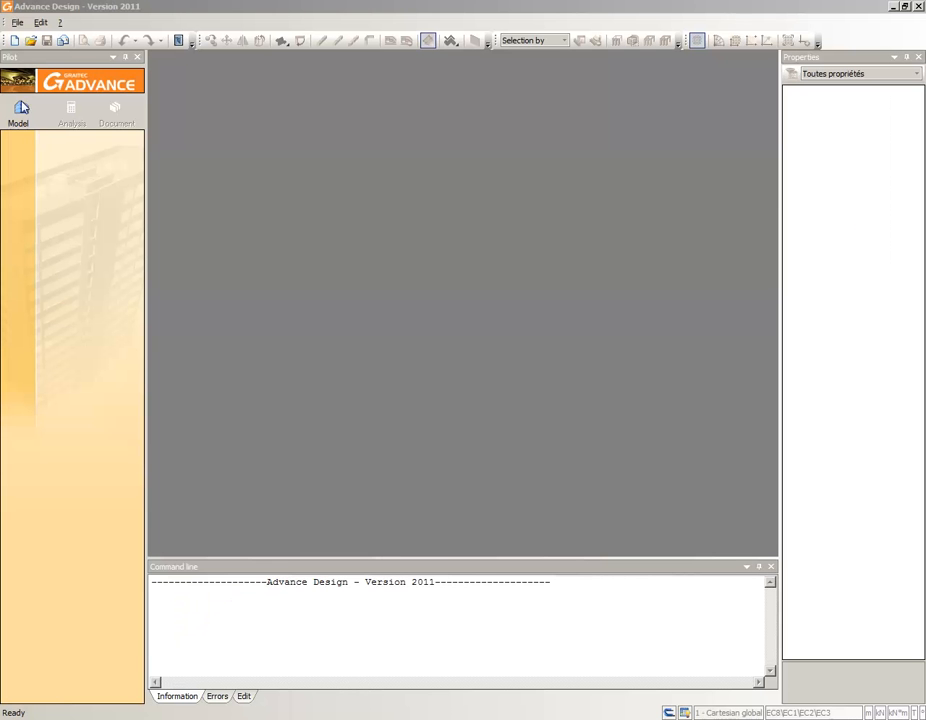
- Create a new project with a plane workspace and turn off the bending rigid structure option
left_click(14, 40)
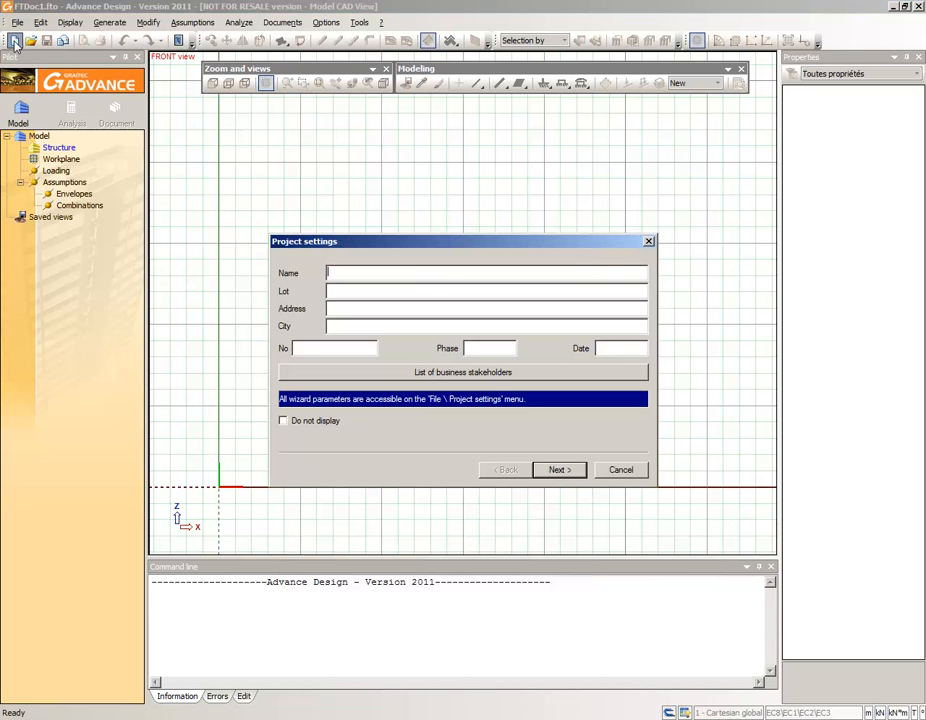
left_click(558, 469)
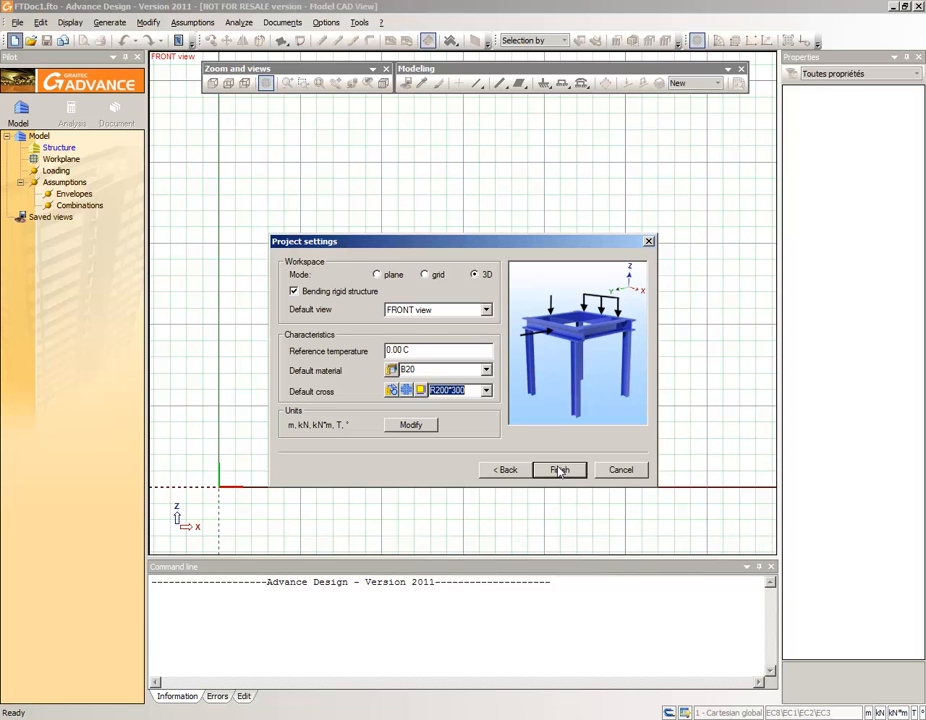
left_click(376, 277)
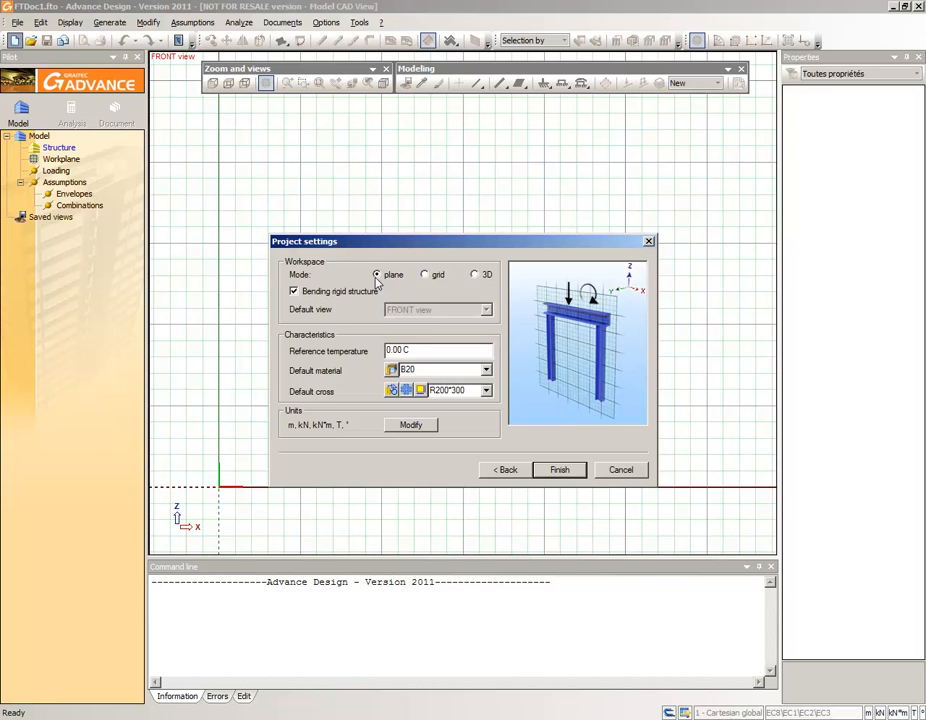
left_click(293, 291)
- Set the project's default material to S235 steel and finish the project settings
left_click(391, 370)
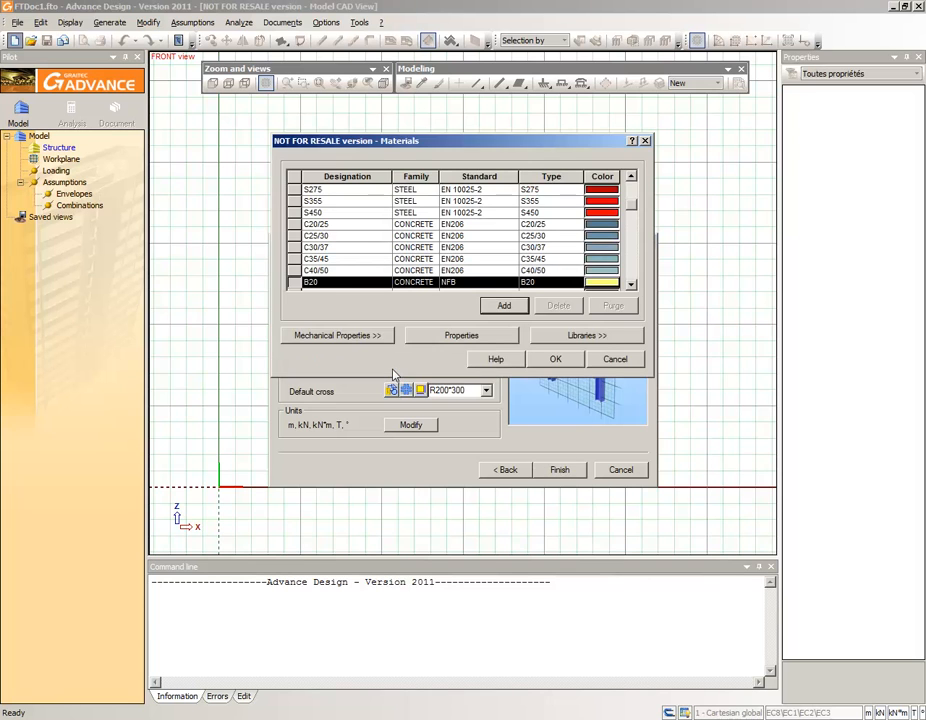
left_click(632, 178)
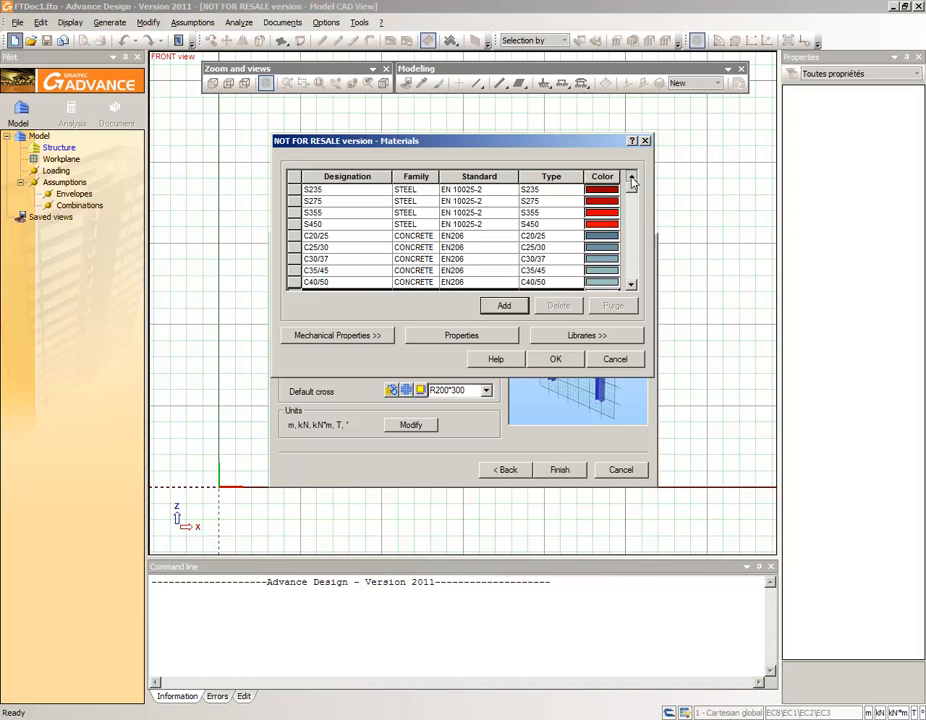
left_click(303, 189)
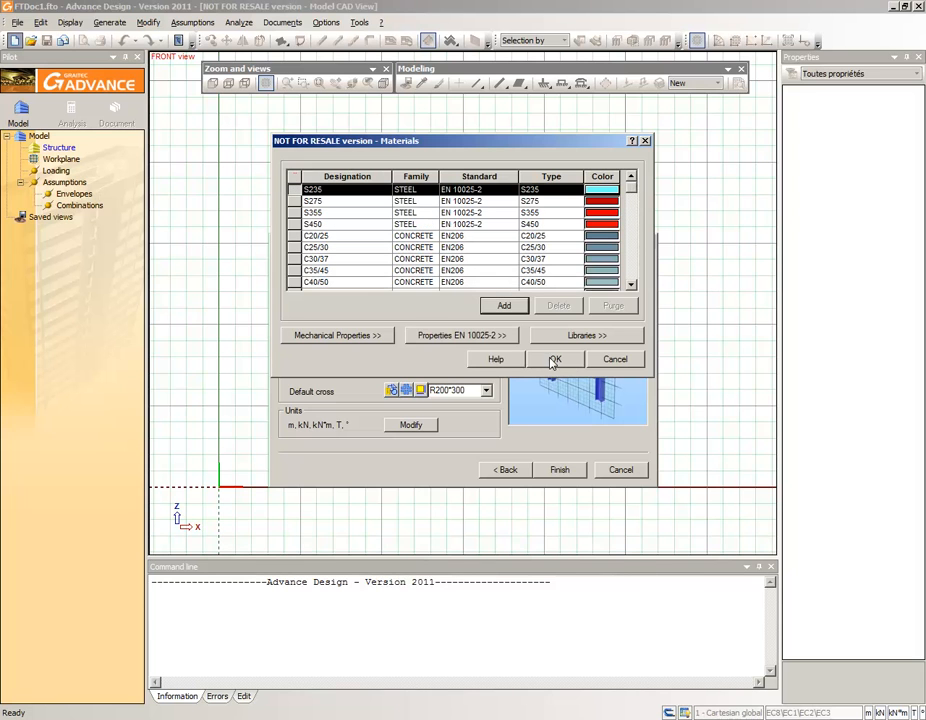
left_click(554, 358)
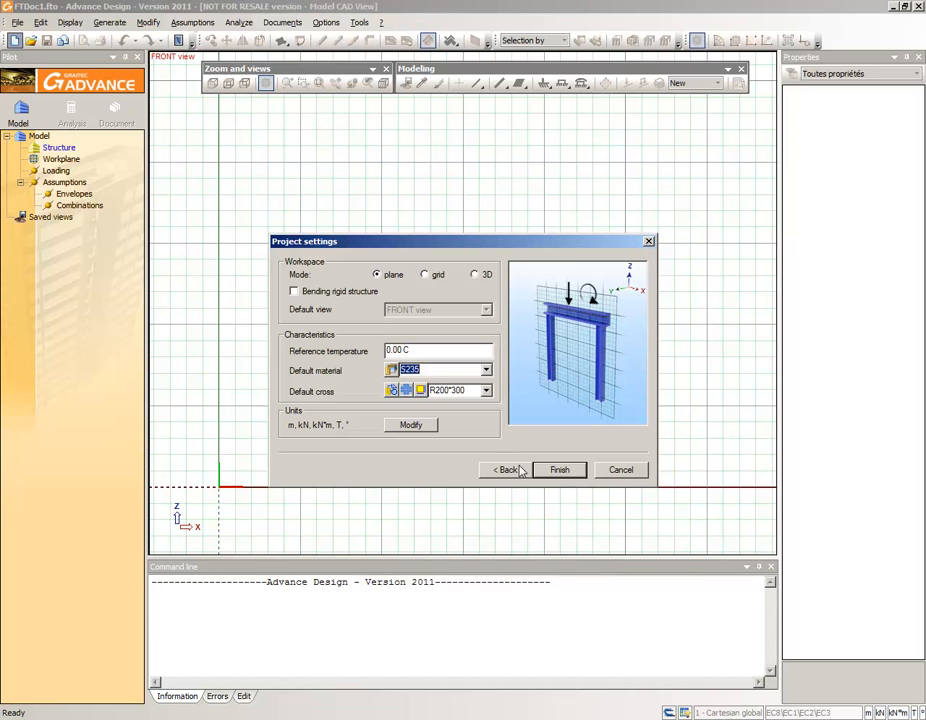
left_click(557, 474)
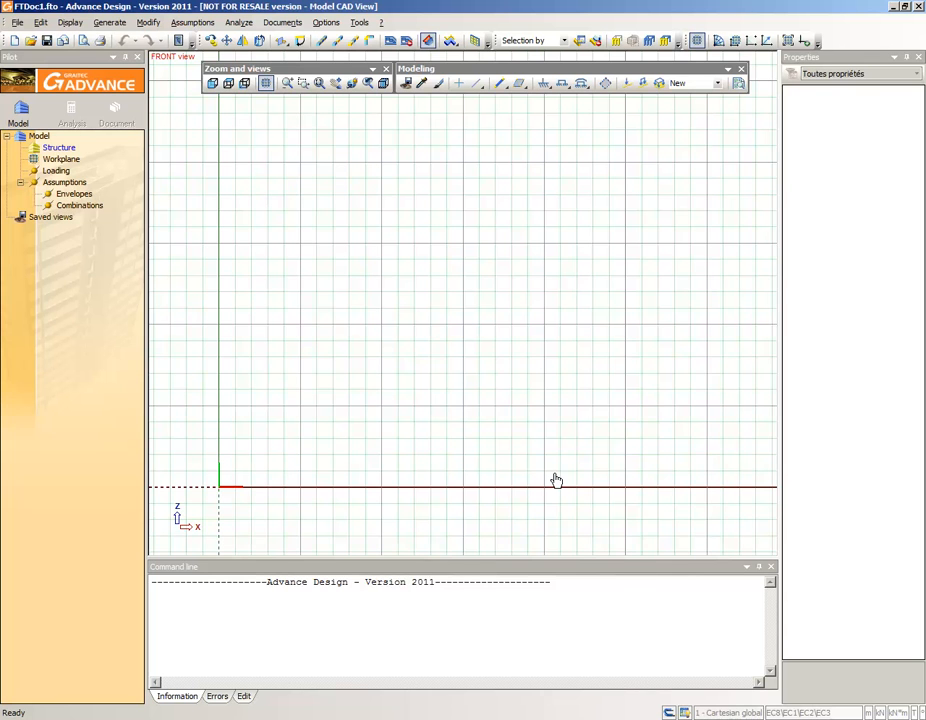
- Open the used cross sections and add a new section to the USER family of the user library in edit mode
left_click(40, 23)
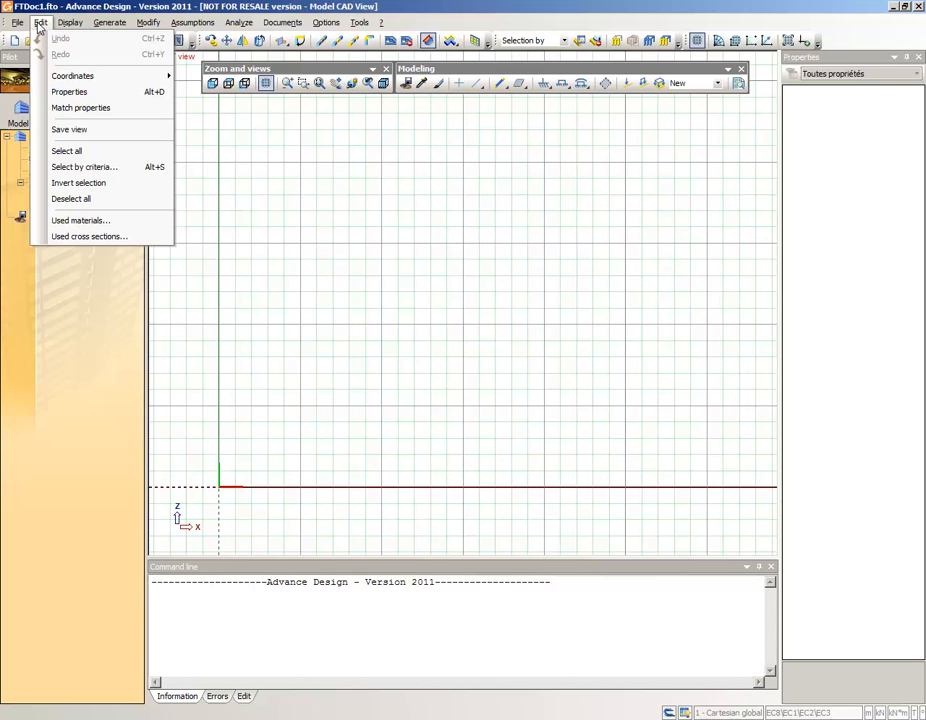
left_click(107, 236)
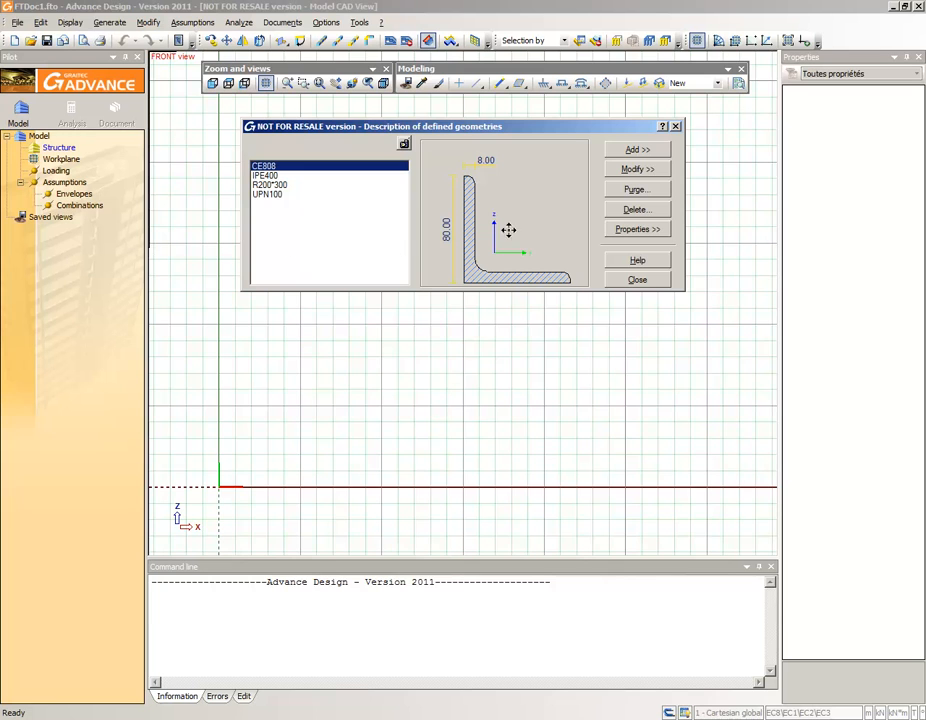
left_click(636, 150)
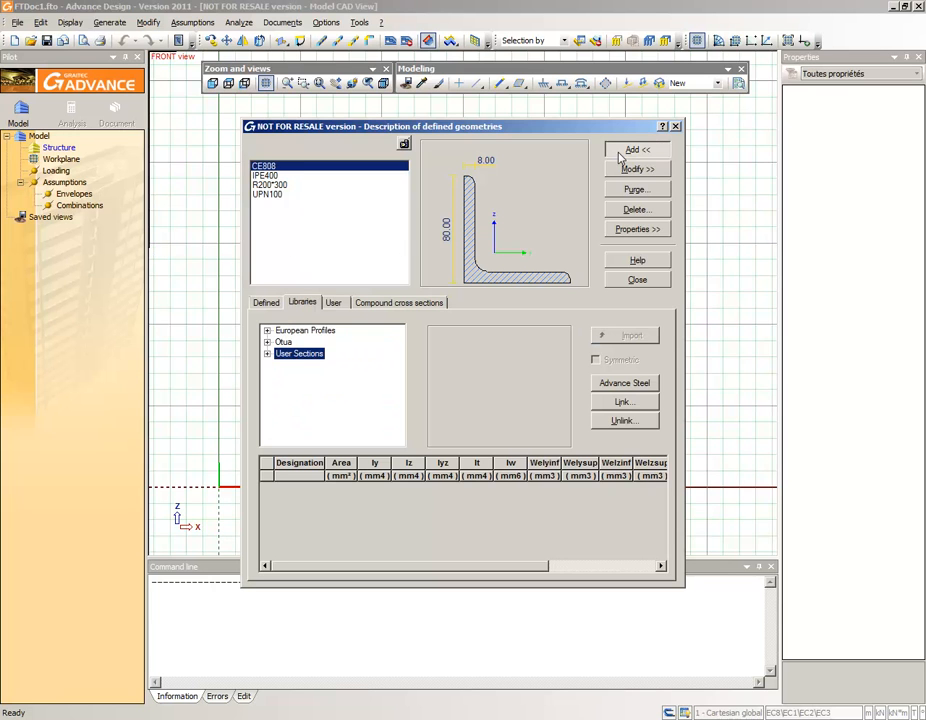
left_click(333, 302)
double_click(305, 348)
left_click(300, 360)
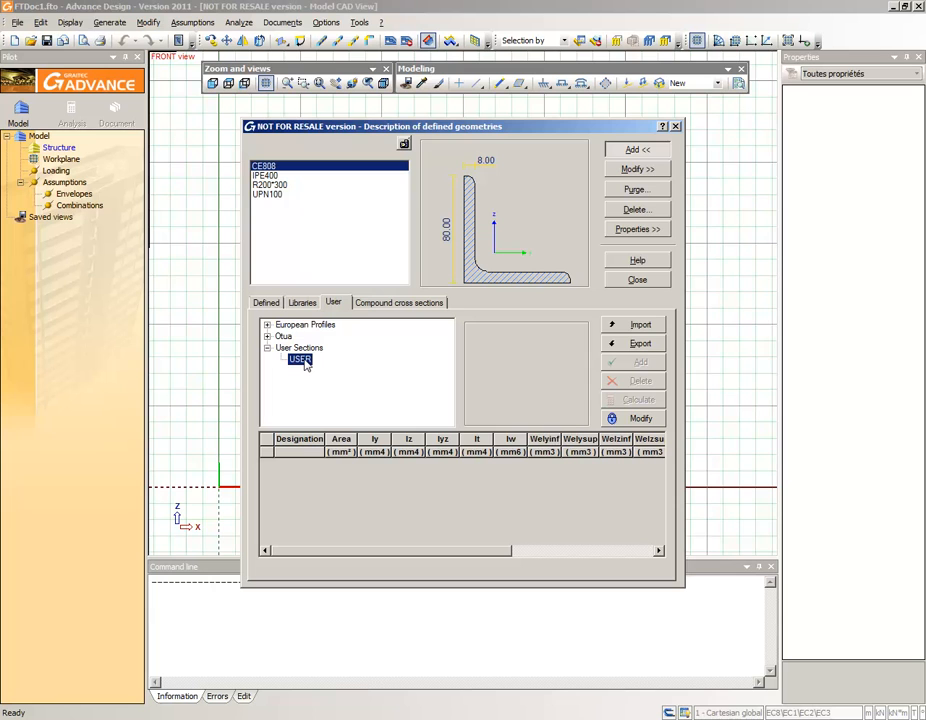
left_click(612, 418)
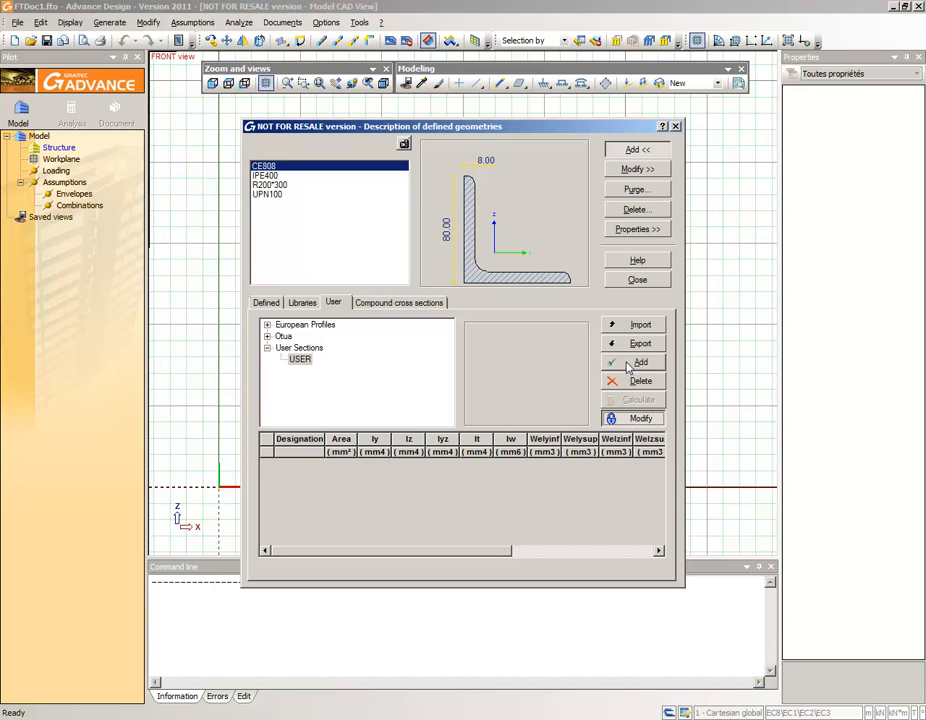
left_click(634, 362)
- Rename the new user section as A1
left_click(286, 463)
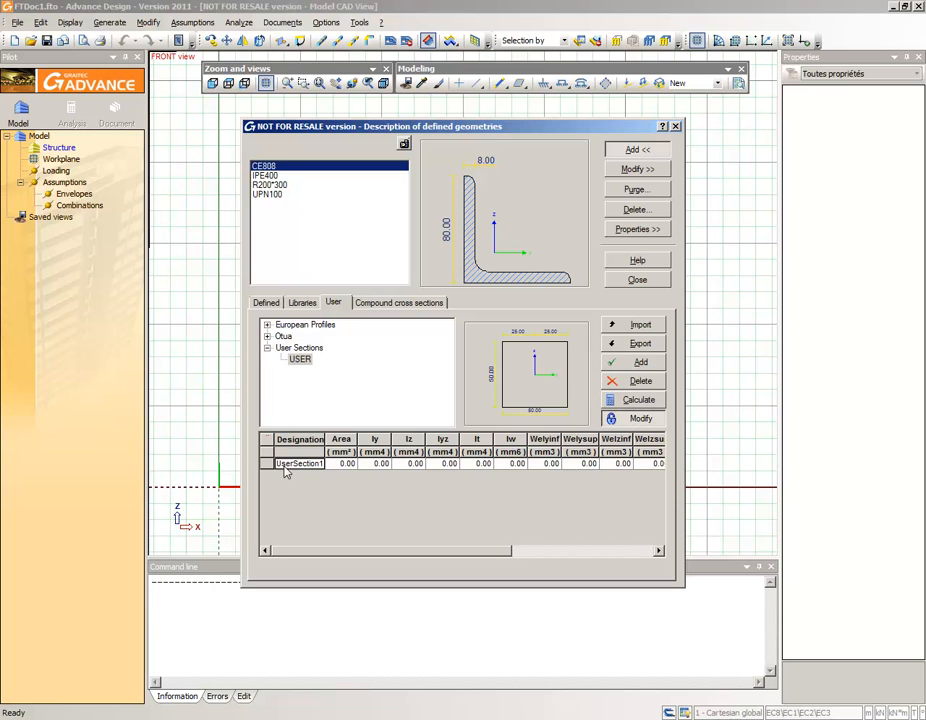
left_click(286, 463)
type("A")
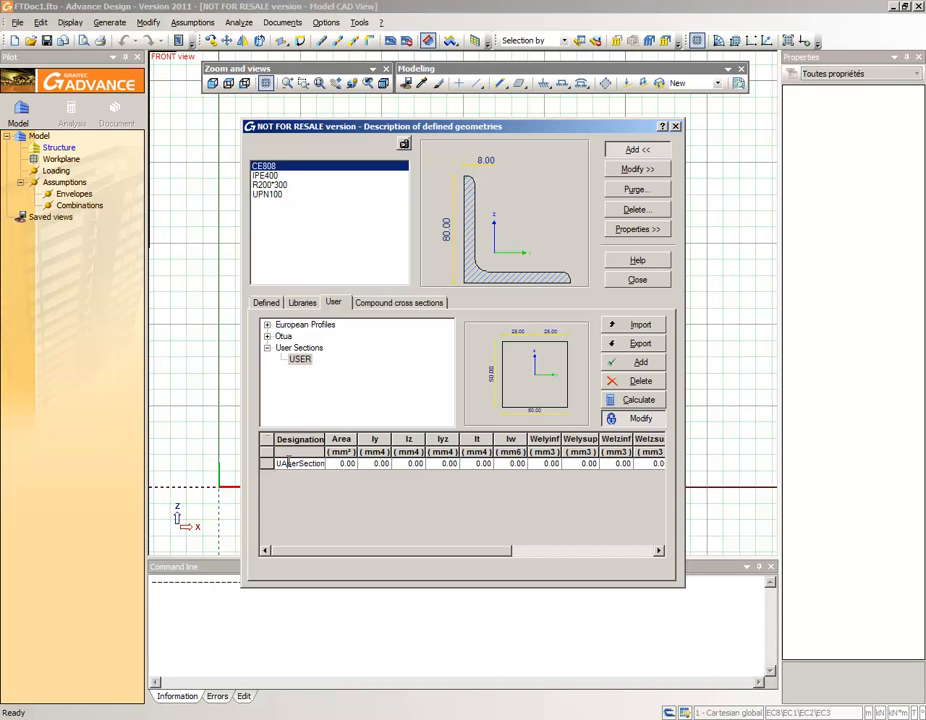
key("Delete")
key("Delete")
key("Delete")
key("Delete")
key("Delete")
key("Delete")
key("Delete")
key("Delete")
key("Delete")
key("Delete")
key("Delete")
key("BackSpace")
key("BackSpace")
type("A1")
key("Tab")
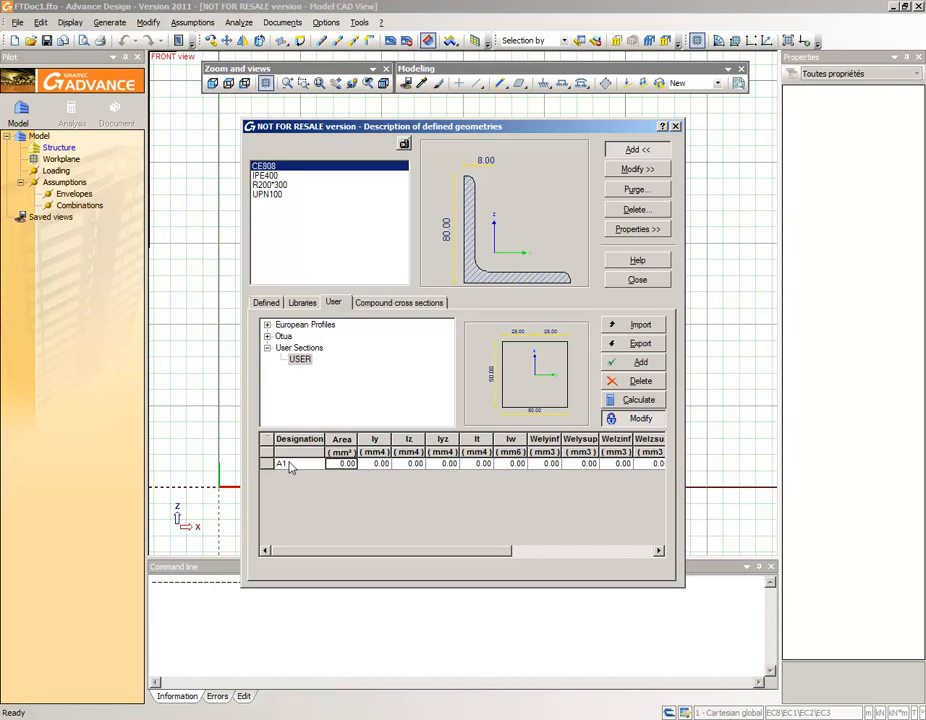
- Set section A1's area to 1410 mm² and its Iy to 165700 mm4
type("1410")
key("Tab")
type("165")
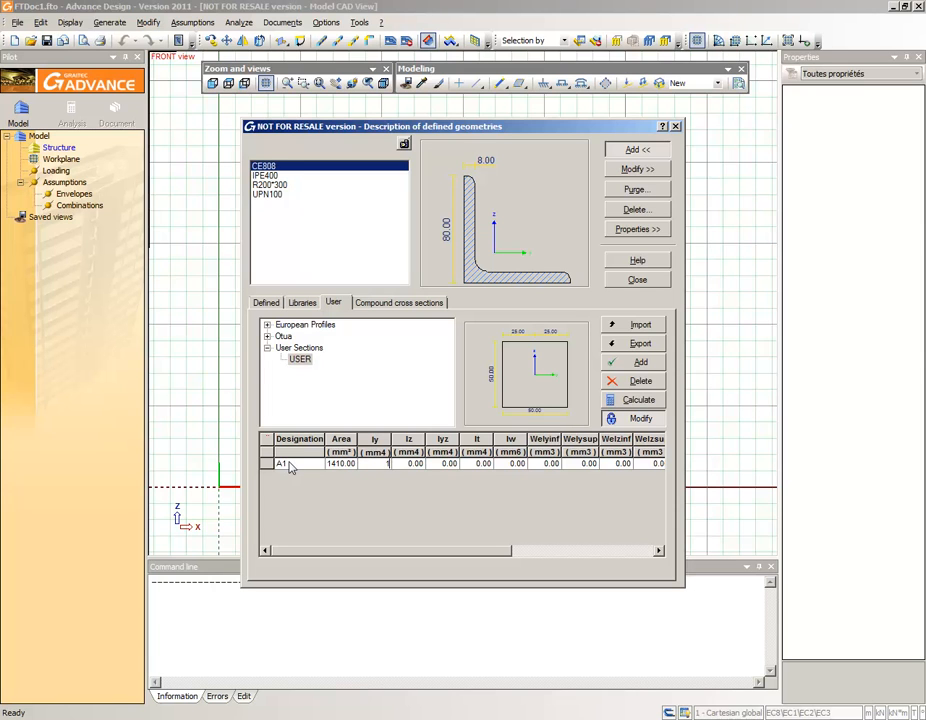
type("70")
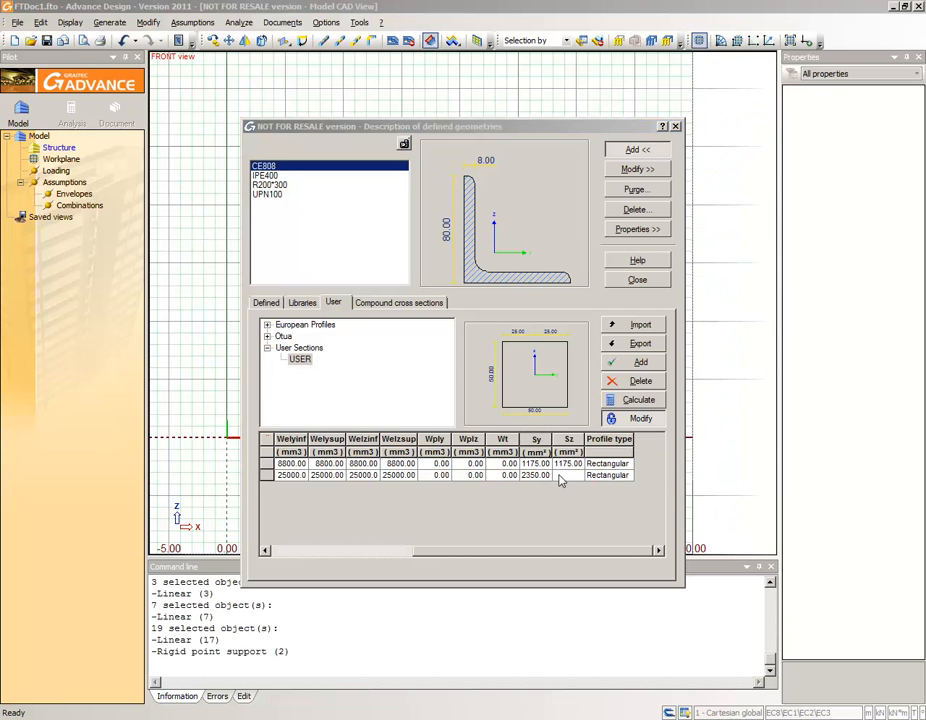
- Set Sz of the second user section to 2350 mm² and lock the user library against editing
double_click(560, 476)
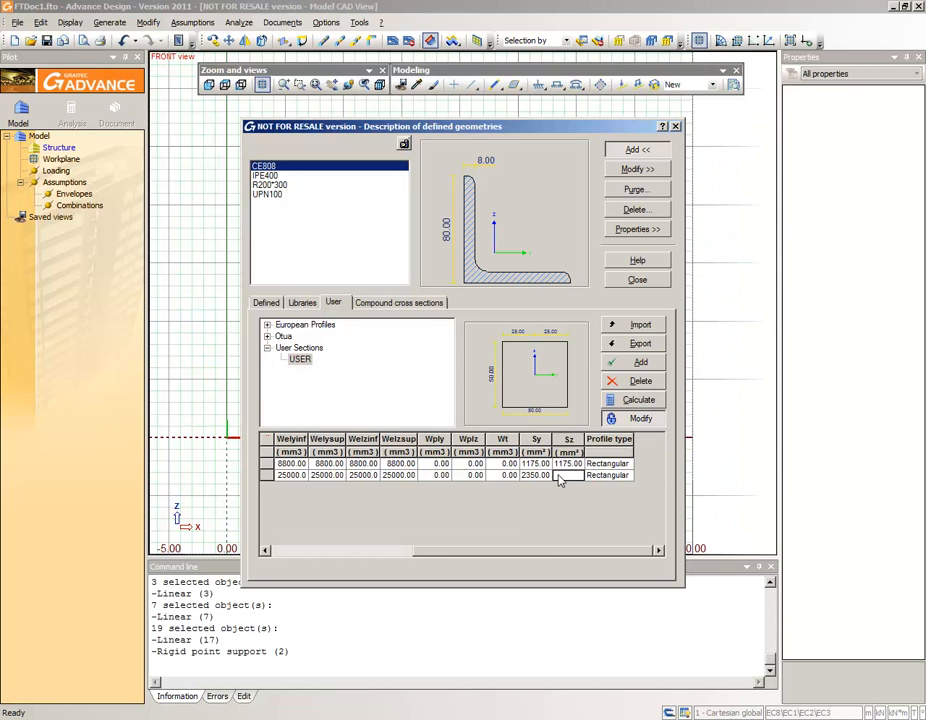
type("2350")
key("Tab")
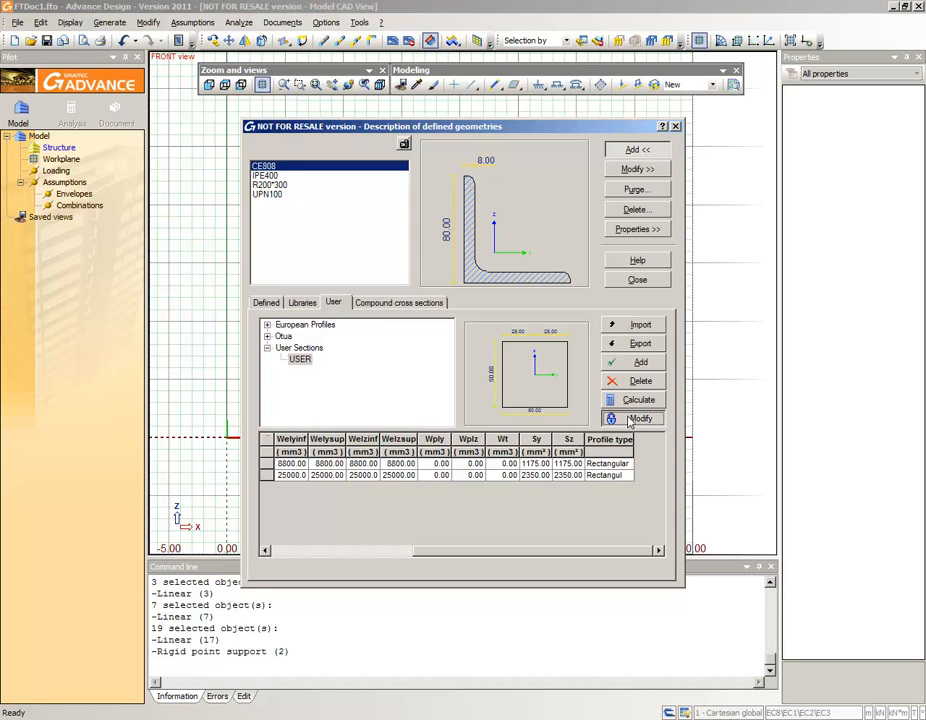
left_click(630, 420)
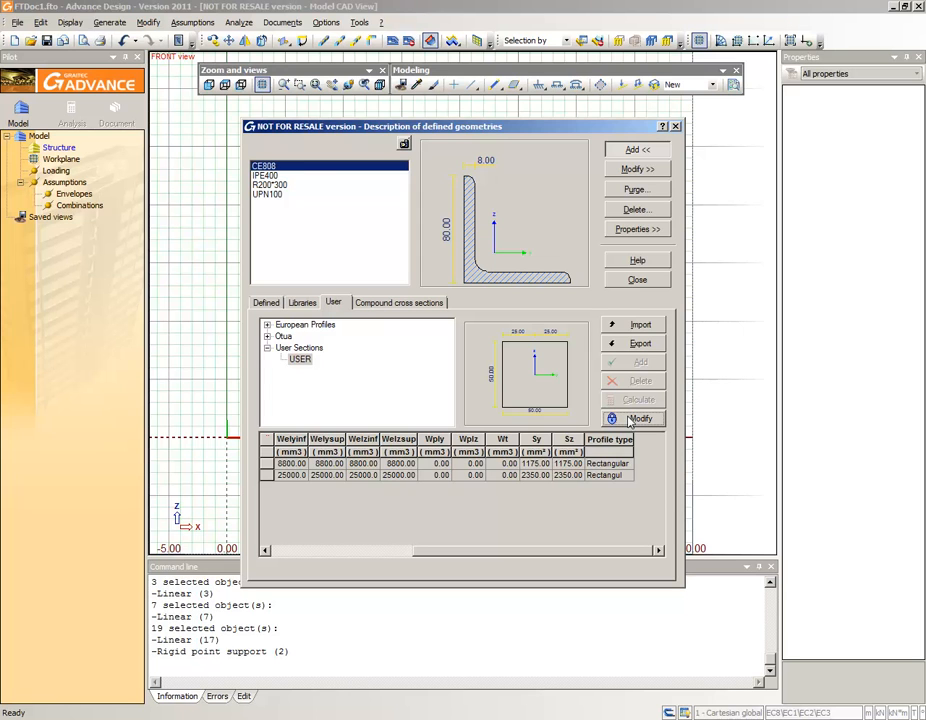
- Import both user sections, A1 and A2, into the project's defined geometries and close the dialog
left_click(267, 463)
left_click(637, 331)
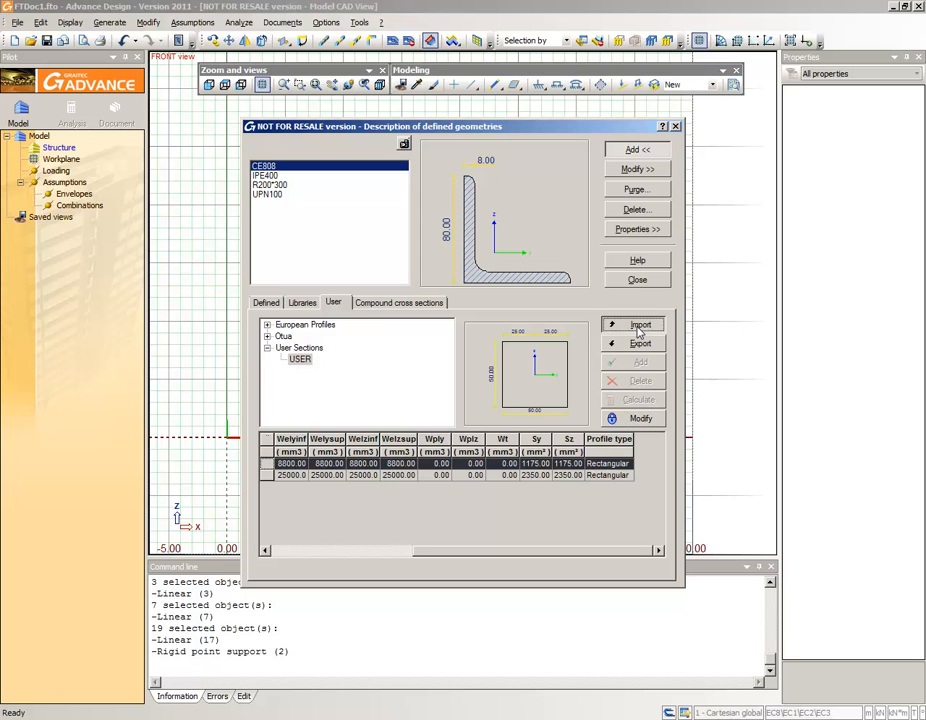
left_click(267, 475)
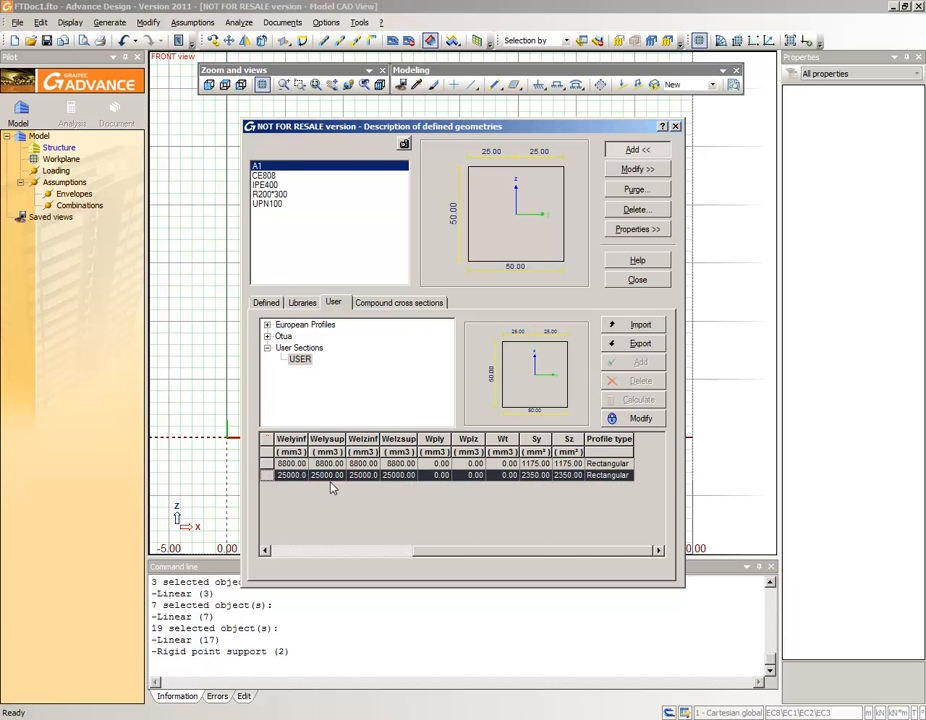
left_click(634, 326)
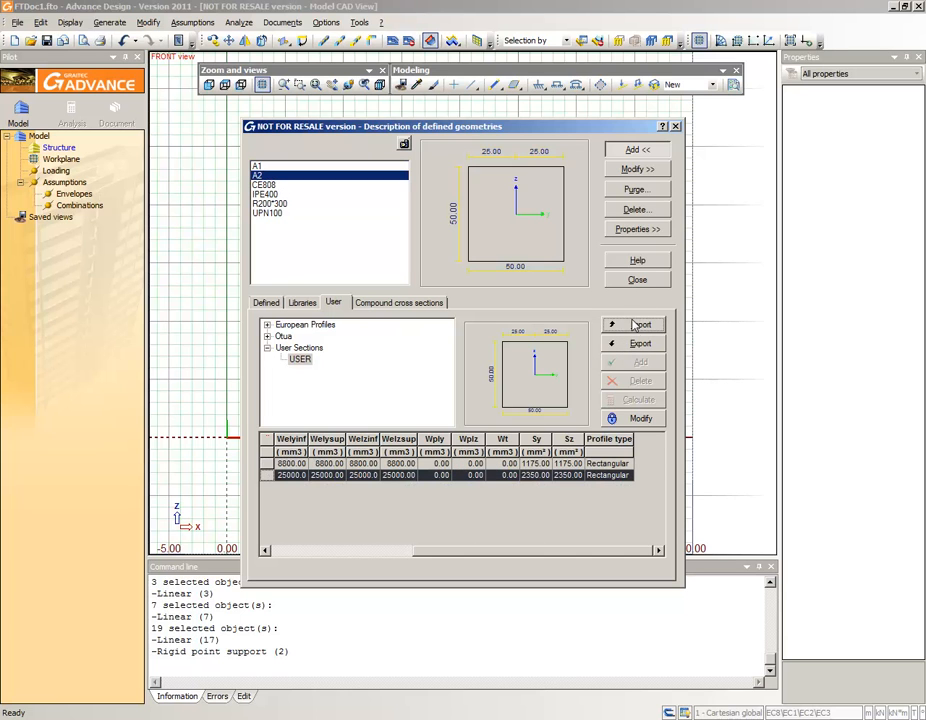
left_click(621, 282)
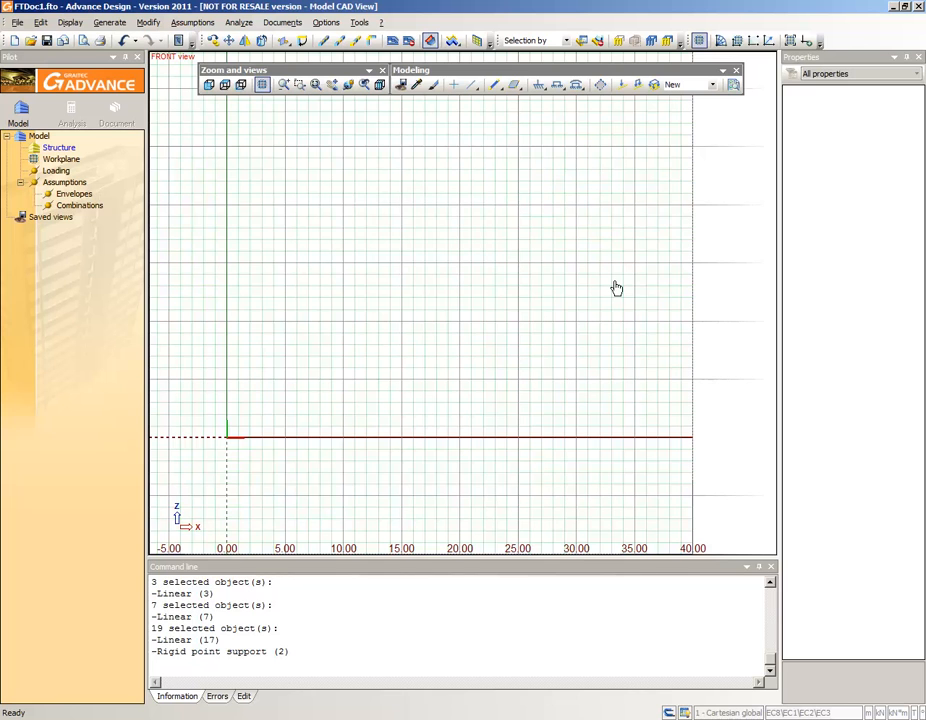
- Start a linear element with type bar and cross section A1 from the USER family
left_click(494, 86)
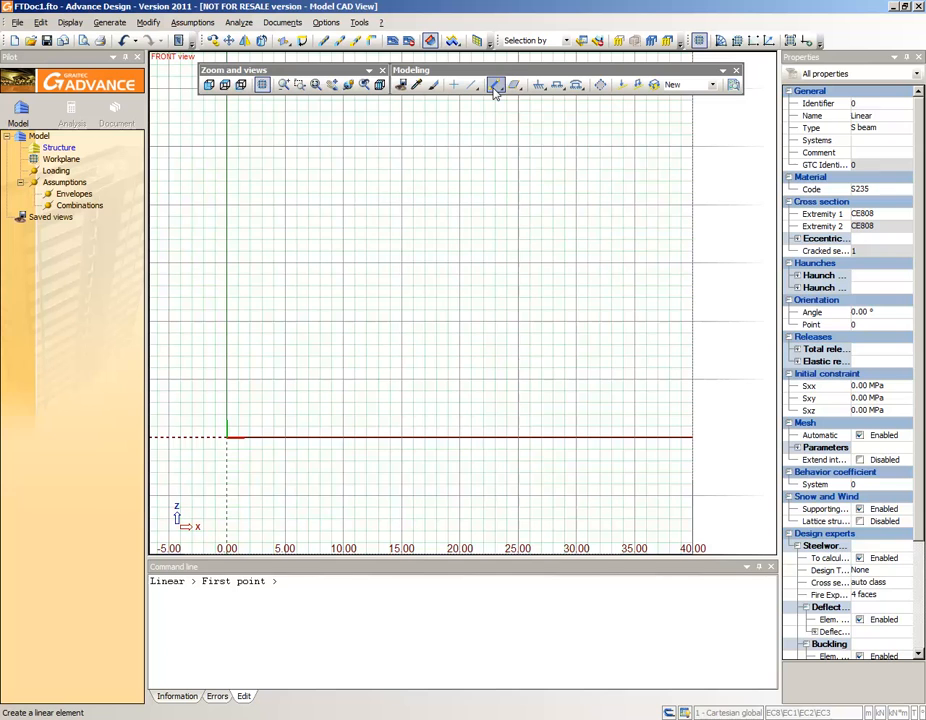
left_click(906, 129)
left_click(906, 129)
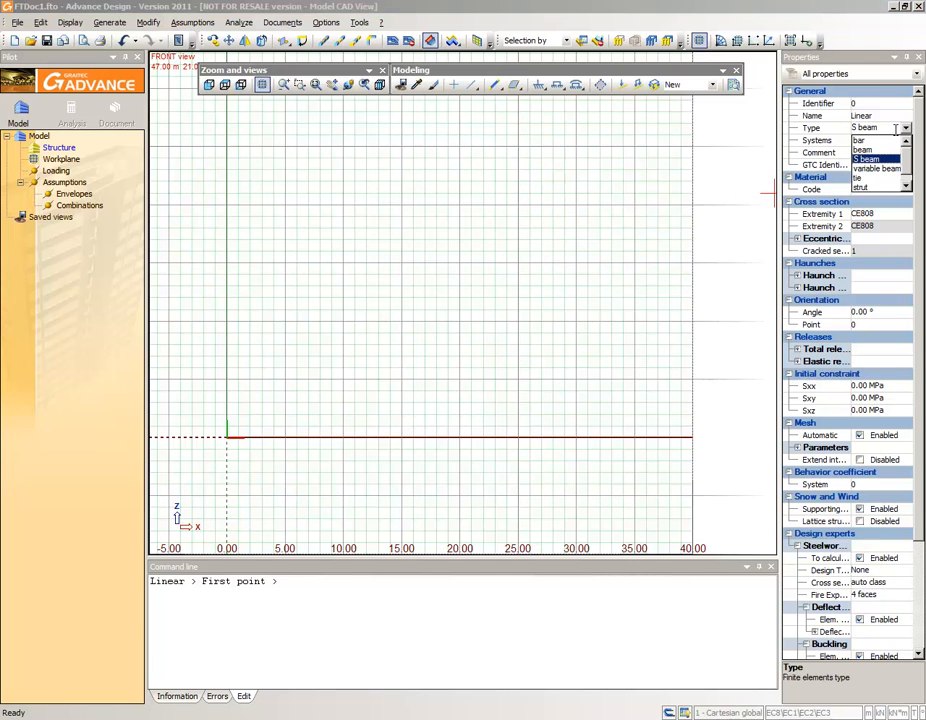
left_click(862, 134)
left_click(858, 215)
left_click(858, 215)
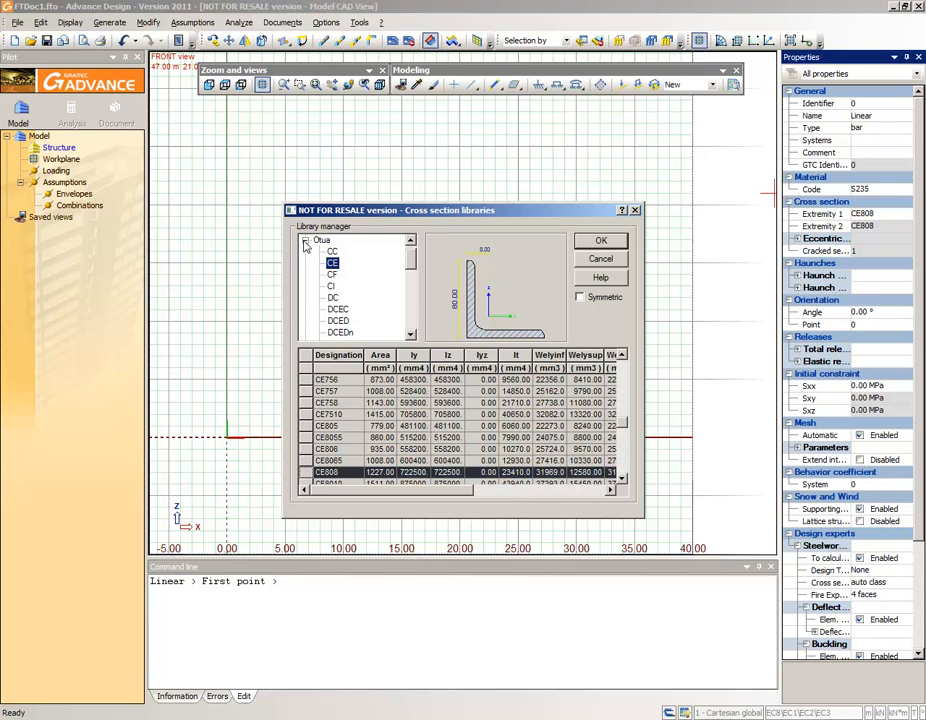
left_click(305, 240)
left_click(338, 274)
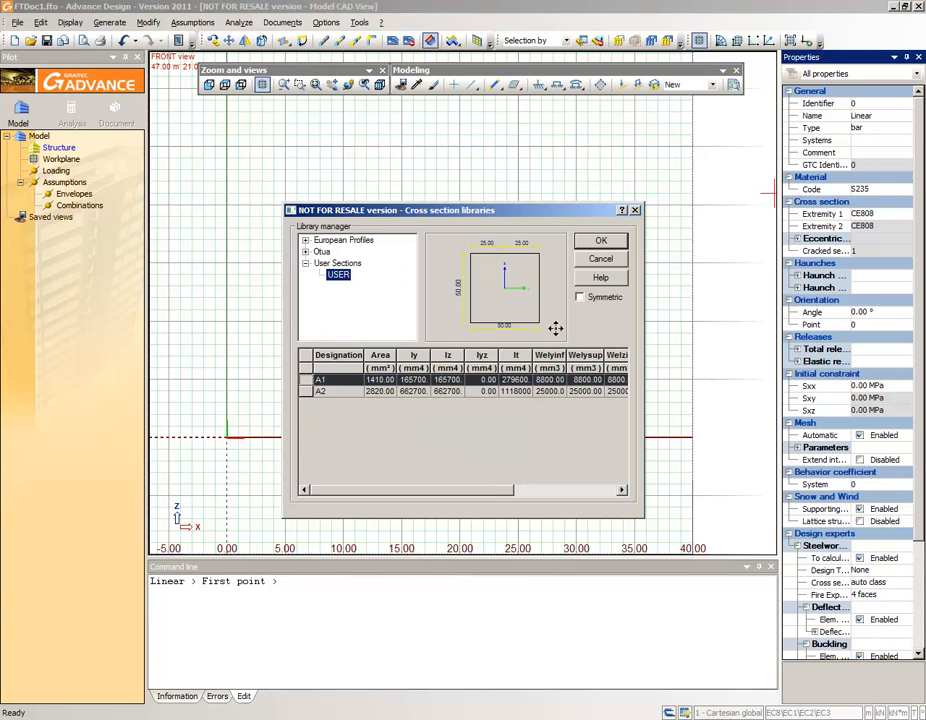
left_click(600, 243)
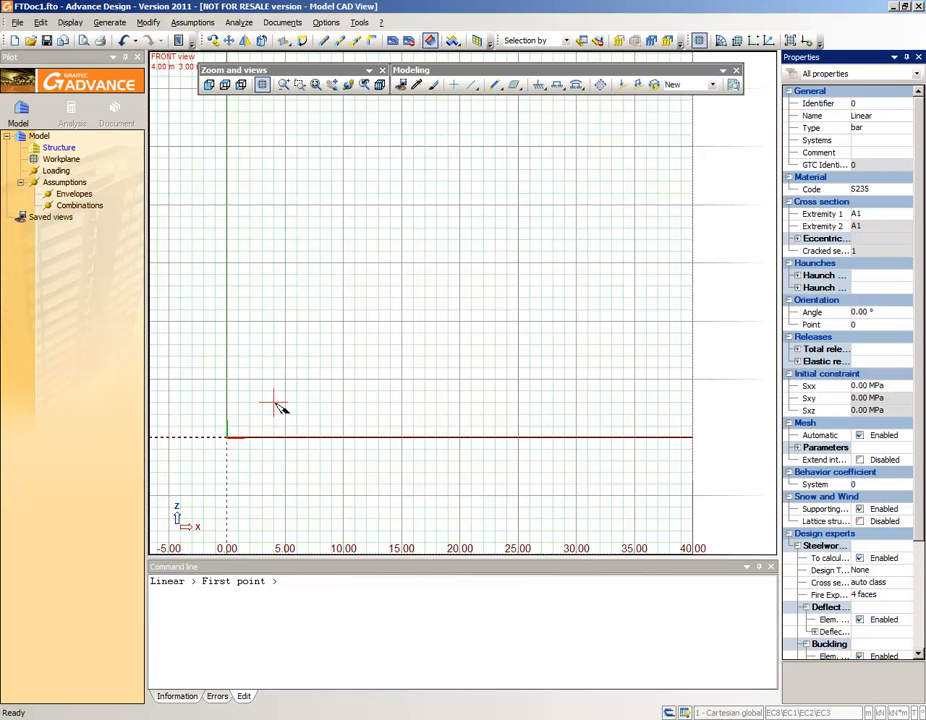
- Draw a horizontal bar from point (0, 4) to point (30, 4)
left_click(228, 392)
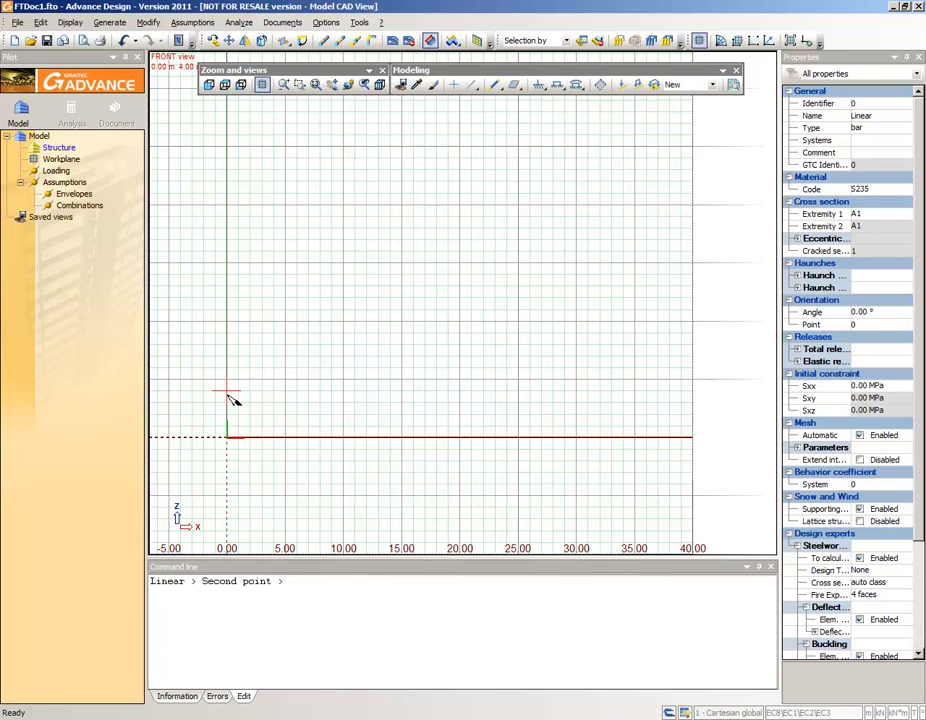
type("30 4")
key("Return")
- Draw a bar along the X axis from point (0, 0) to point (15, 0)
type("0 0")
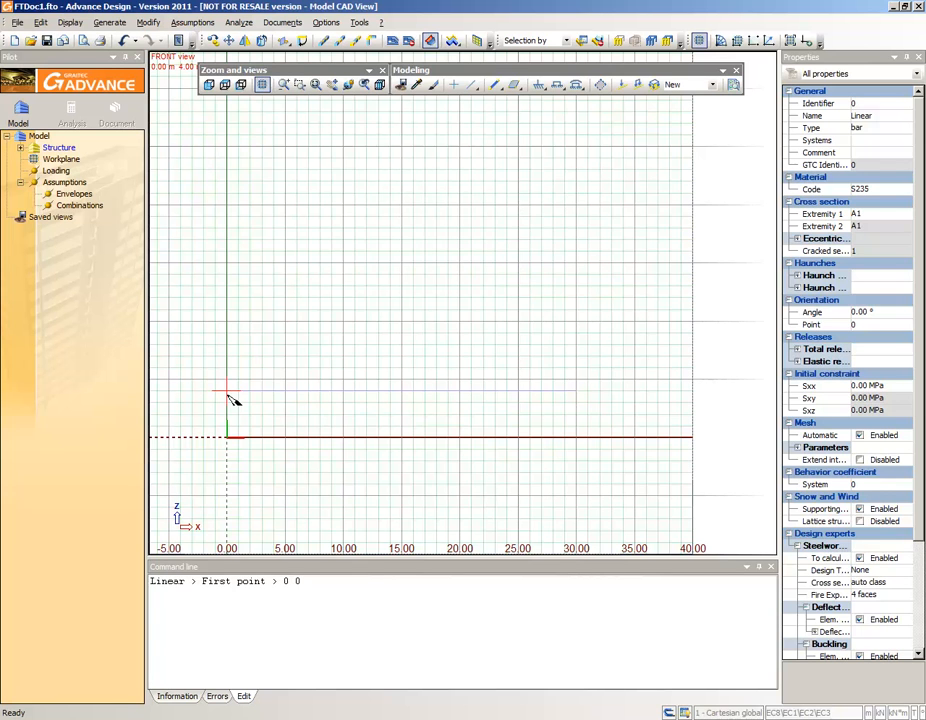
key("Return")
type("15")
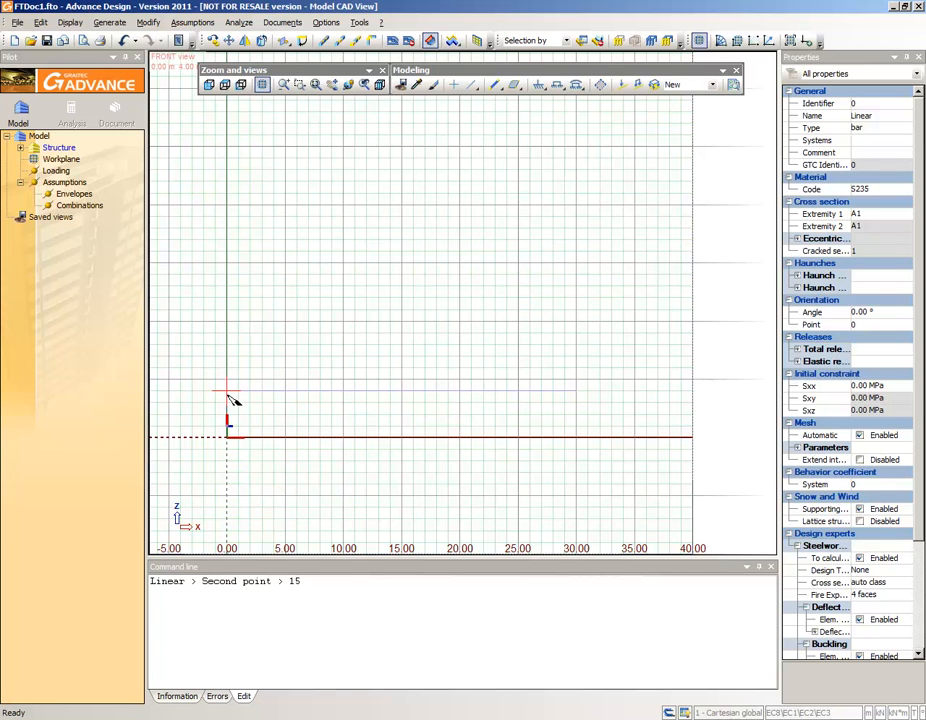
type(" 0")
key("Return")
- Draw another bar along the X axis from point (25, 0) to point (35, 0)
type("15 0")
key("BackSpace")
key("BackSpace")
key("BackSpace")
key("BackSpace")
type("25 0")
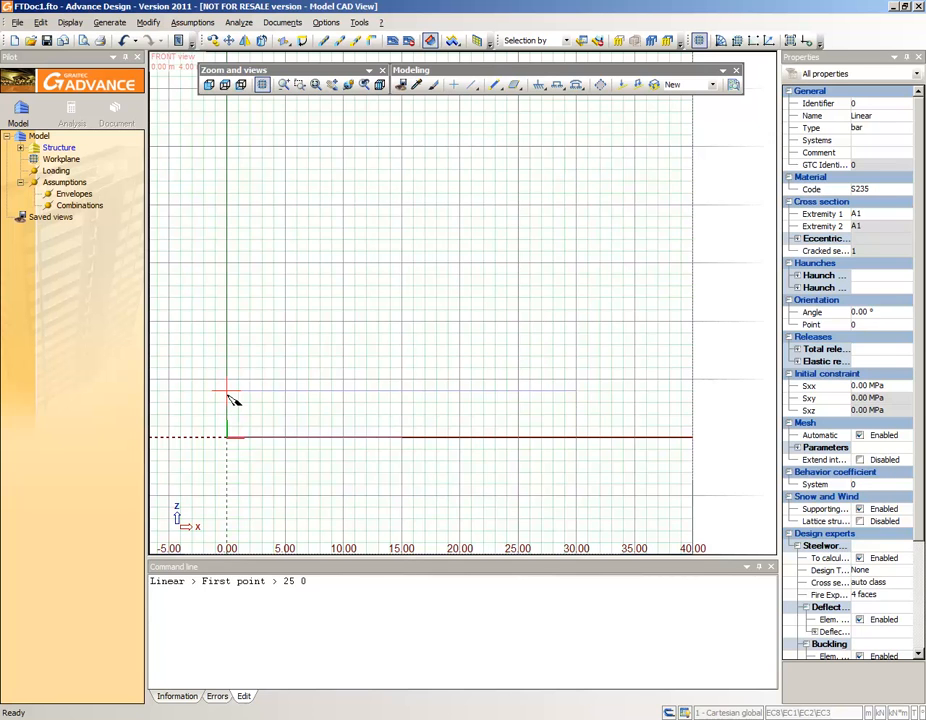
key("Return")
type("35 0")
key("Return")
- Change the linear element's cross section to A2 and draw a vertical bar from point (0, 4) to point (0, 0)
left_click(905, 216)
left_click(905, 216)
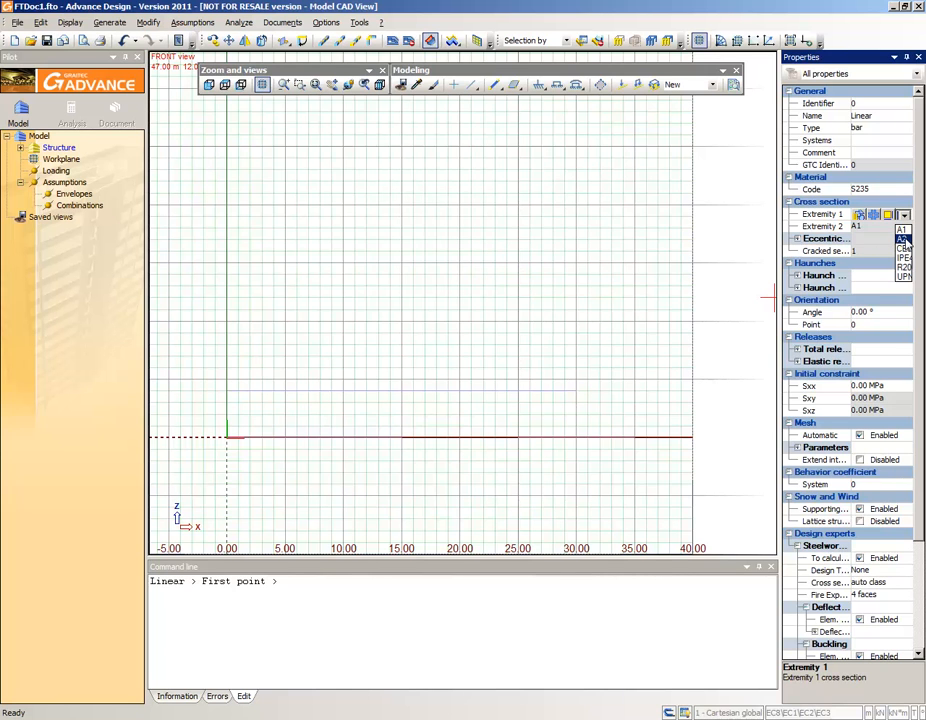
left_click(903, 240)
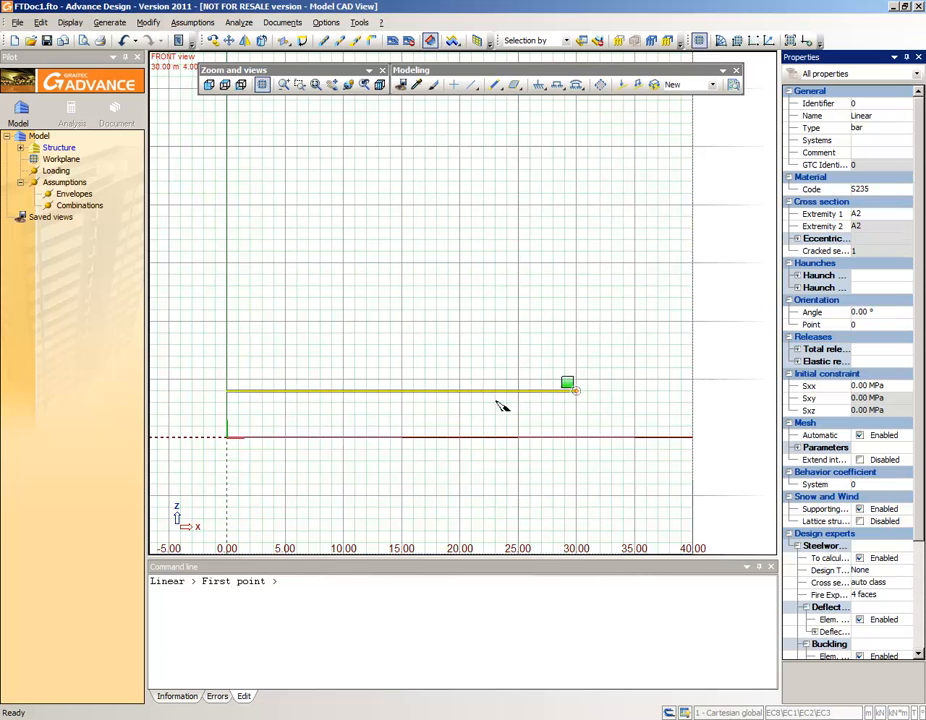
left_click(231, 405)
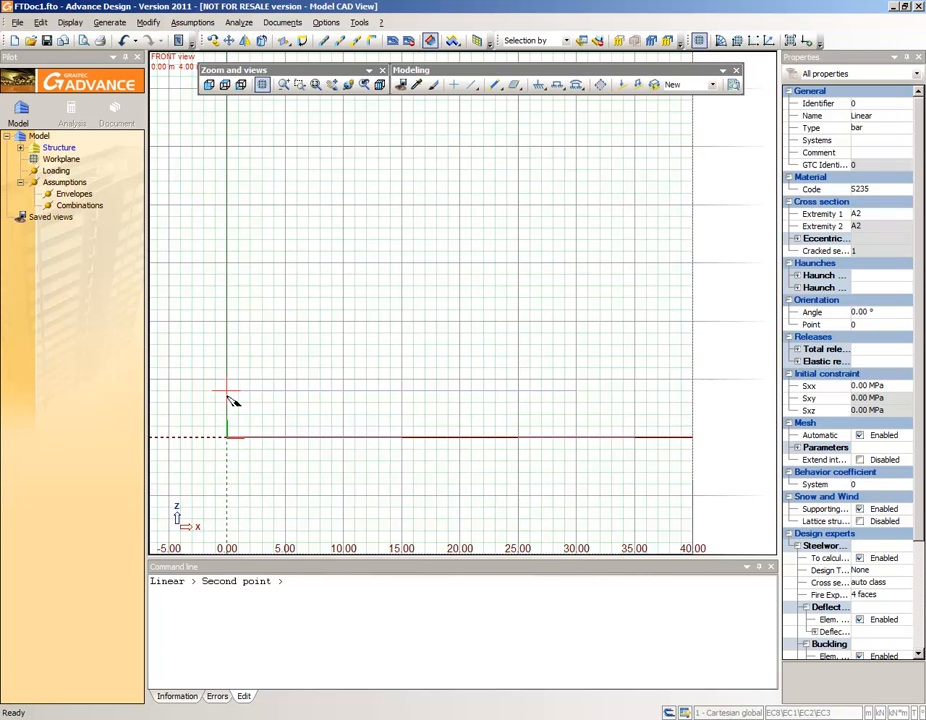
left_click(231, 441)
- Draw a diagonal bar with cross section A2 from point (0, 4) to point (5, 0)
scroll(304, 424, "up", 2)
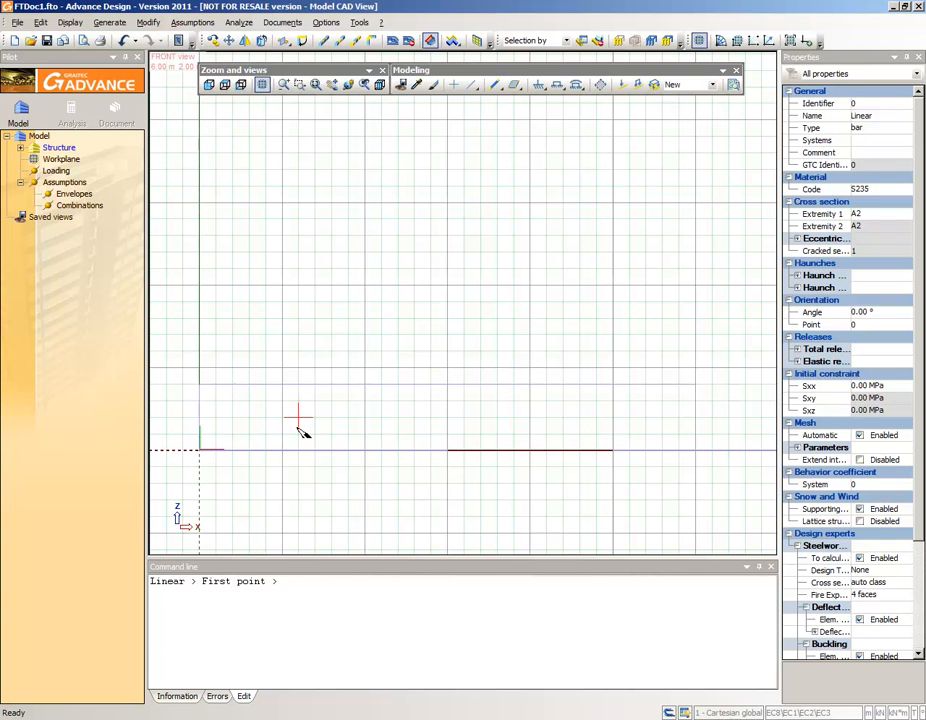
type("0 4")
key("Return")
type("5 0")
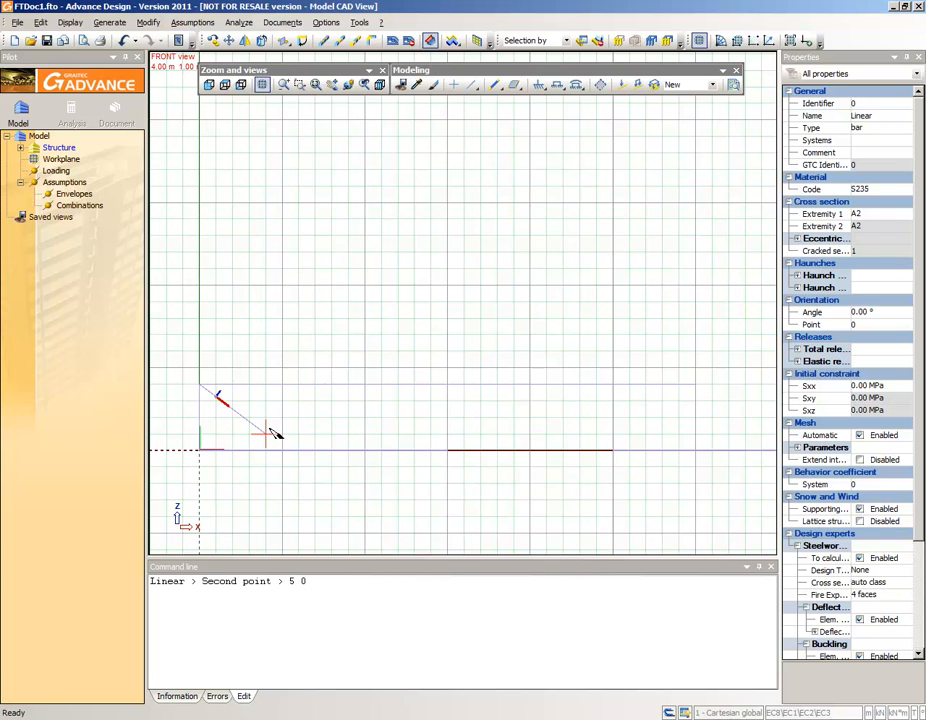
key("Return")
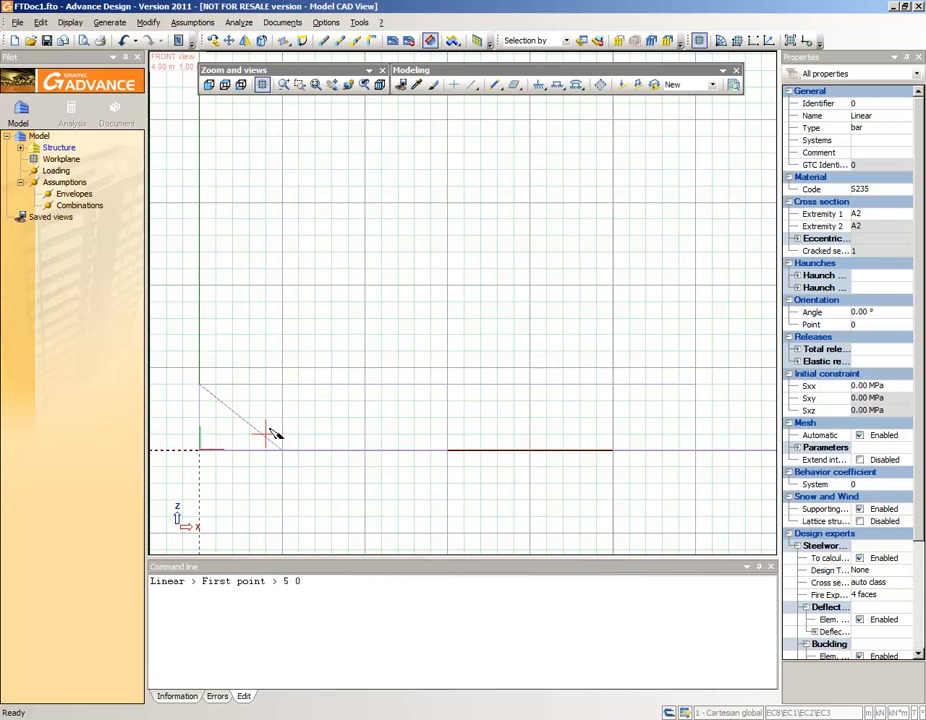
- Draw a rising diagonal bar from point (5, 0) to point (10, 4) and end the linear element command
key("Return")
type("10 4")
key("Return")
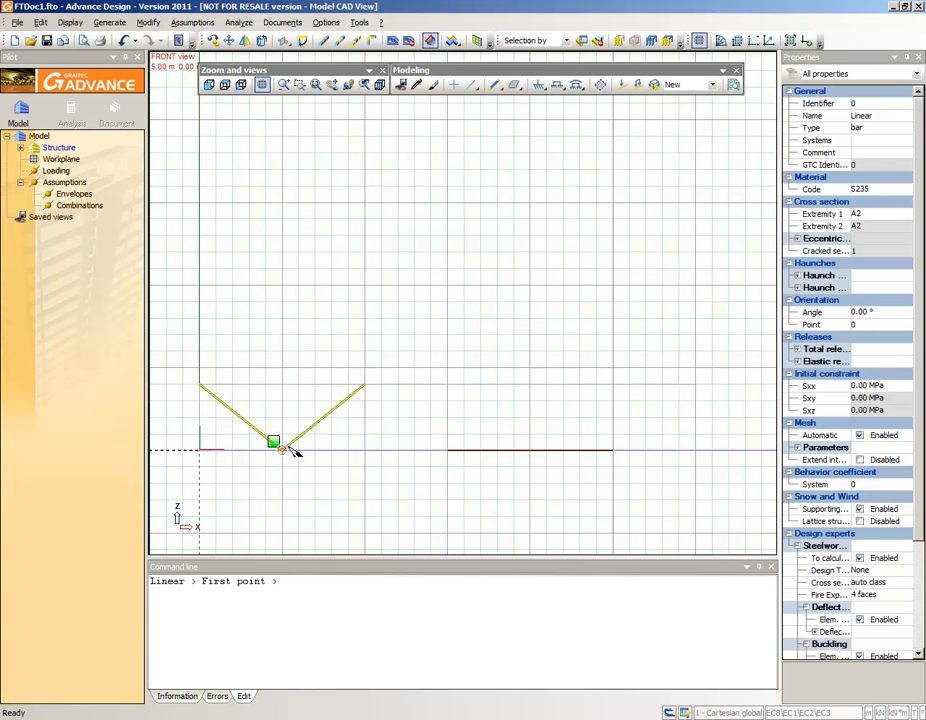
key("Escape")
- Copy the two diagonal bars from base point (0, 4) to points (10, 4), (20, 4) and (15, 0)
left_click_drag(342, 438, 217, 408)
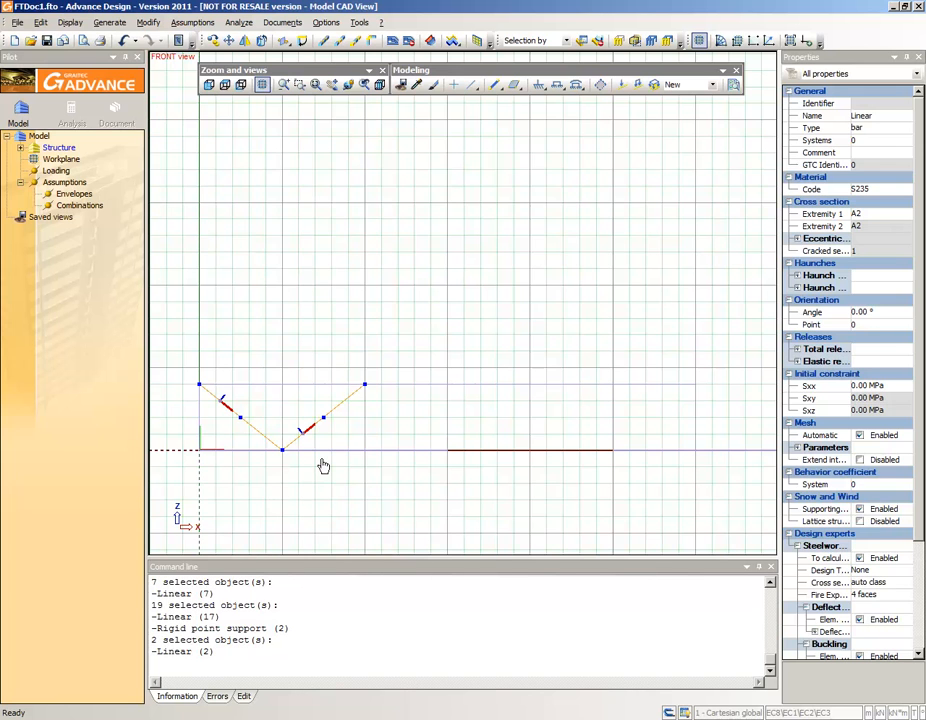
left_click(199, 384)
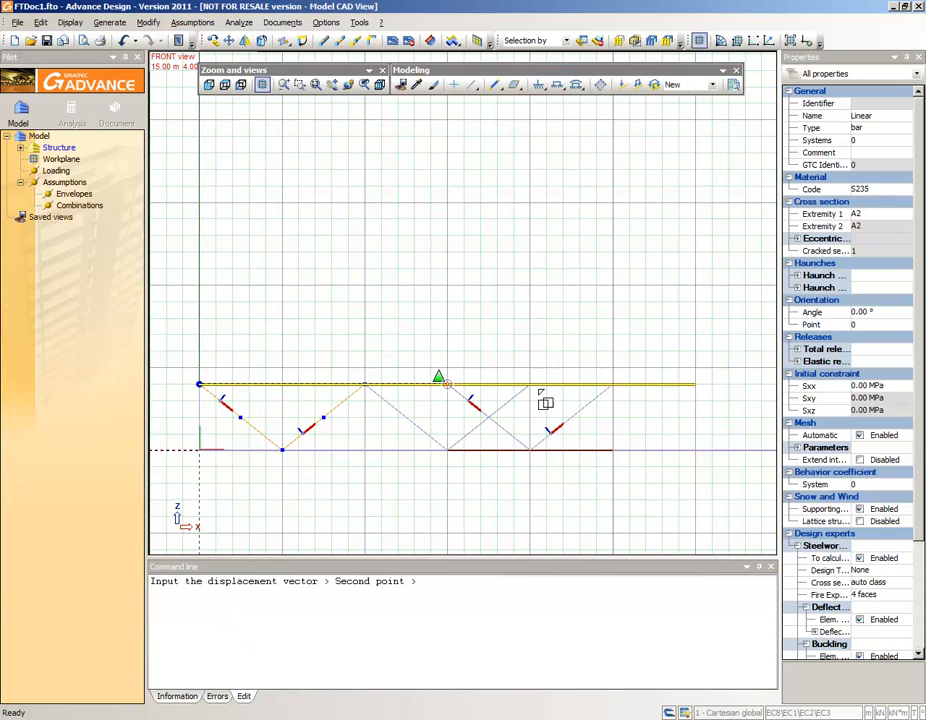
left_click(455, 466)
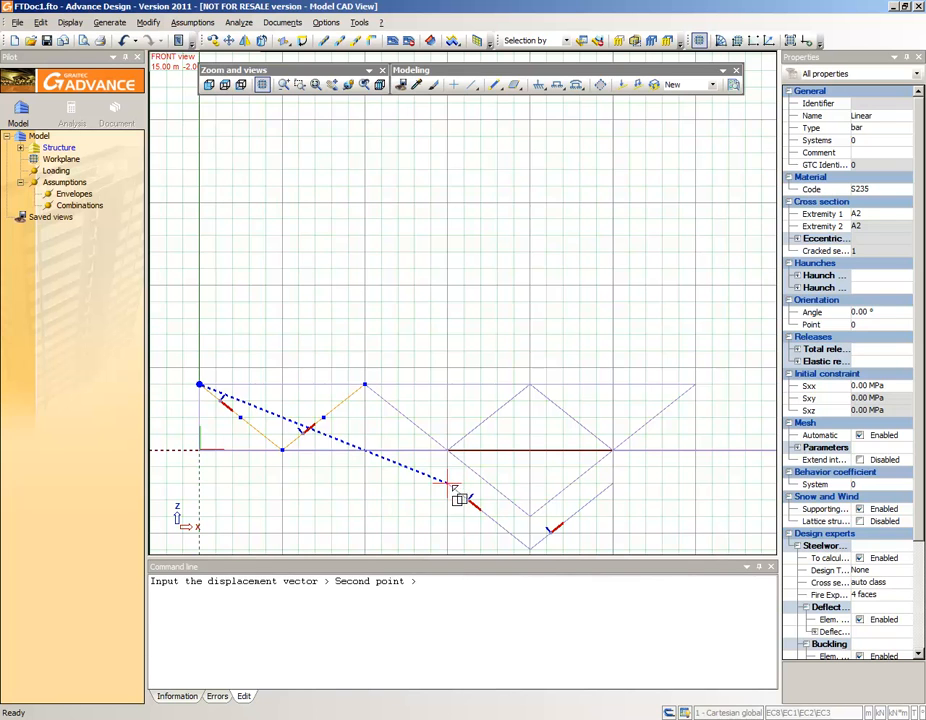
key("Escape")
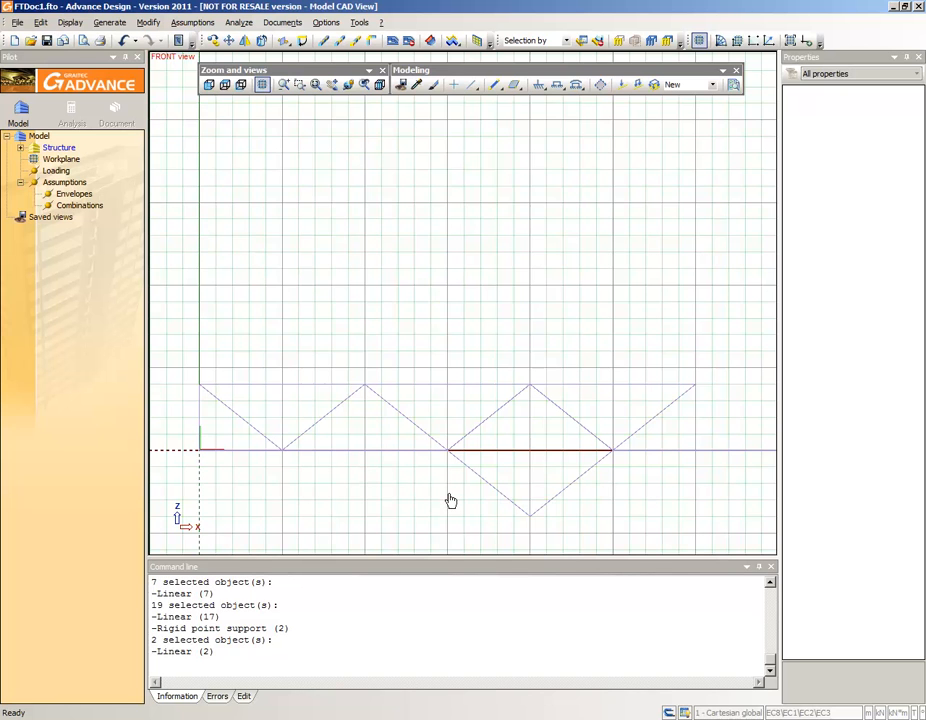
- Draw a diagonal A2 bar from point (30, 4) to (35, 0) and a vertical bar from (20, 4) to (20, -4)
left_click(494, 86)
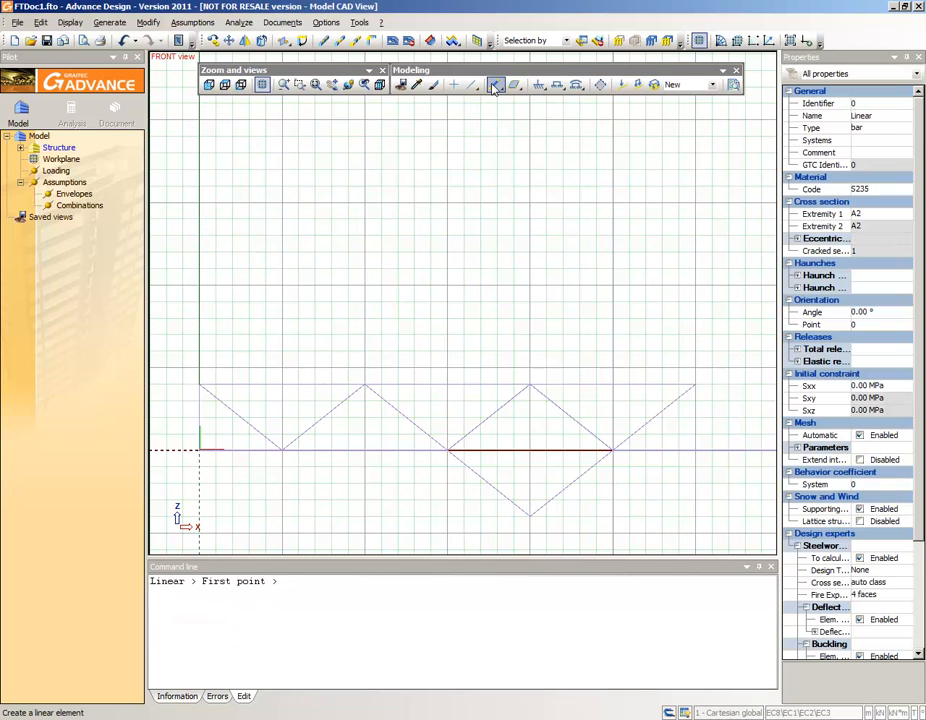
left_click(695, 384)
left_click(774, 450)
left_click(530, 398)
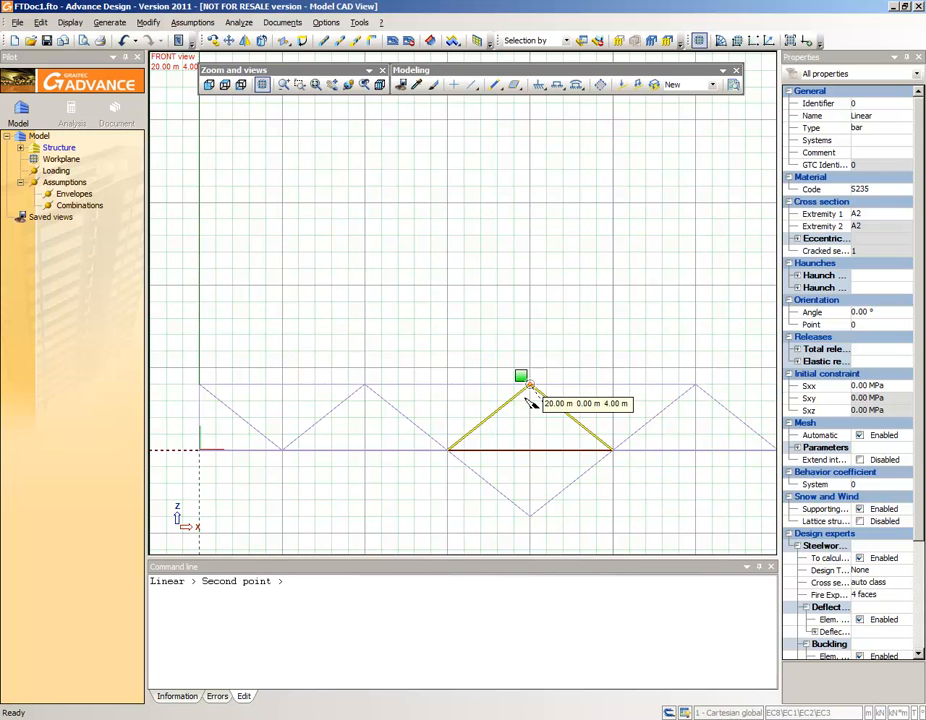
left_click(532, 514)
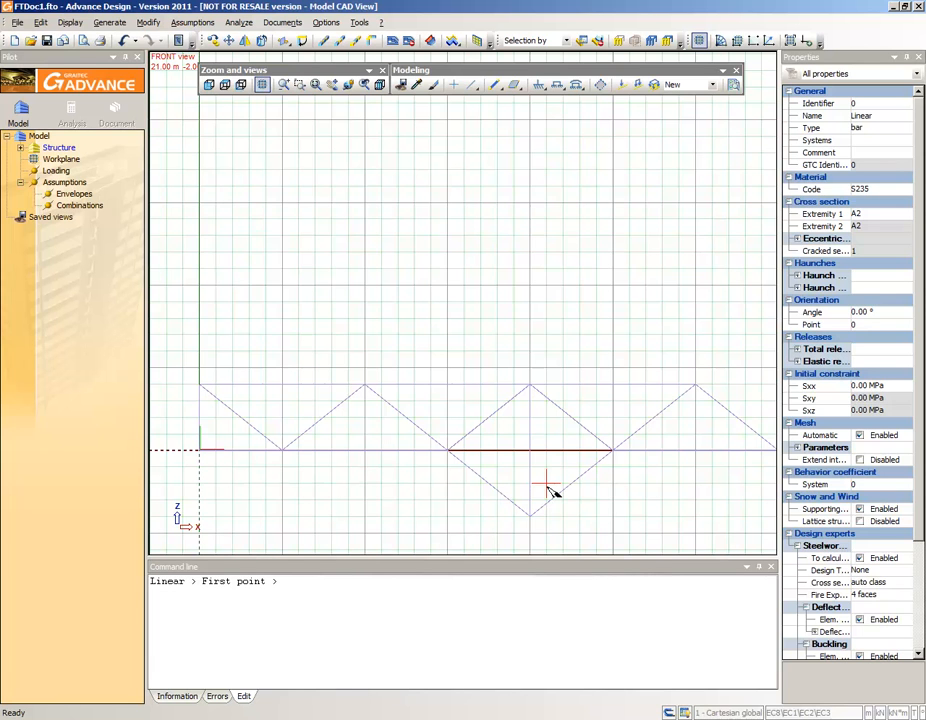
key("Escape")
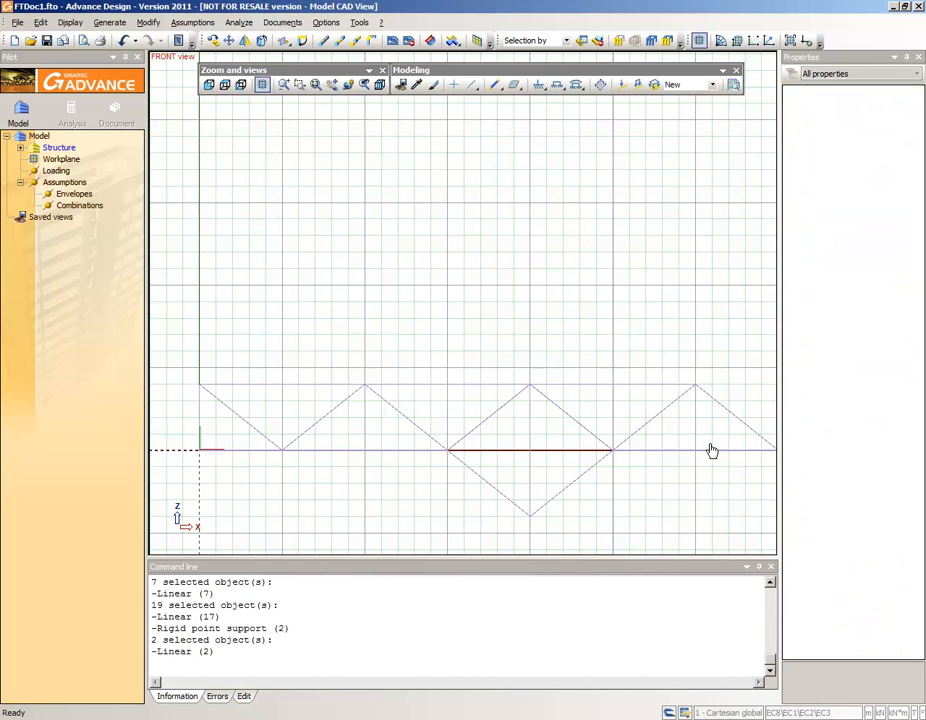
- Subdivide the upper and lower chords where they meet the web diagonals, using the diagonals above the X axis as the selected cutting elements
left_click_drag(759, 434, 541, 420)
left_click_drag(465, 436, 228, 420)
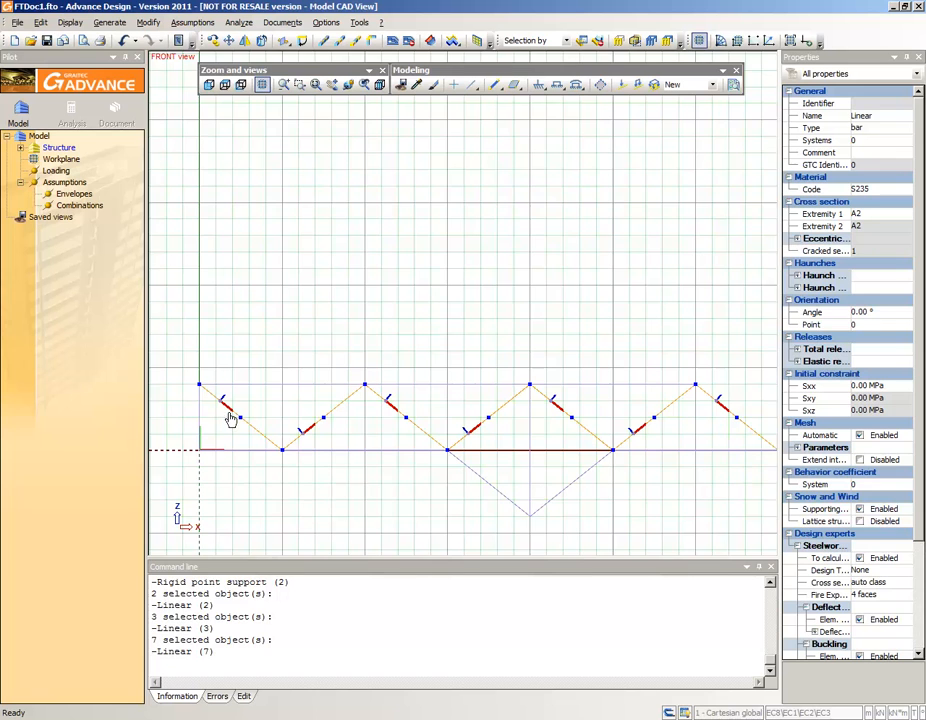
left_click(324, 42)
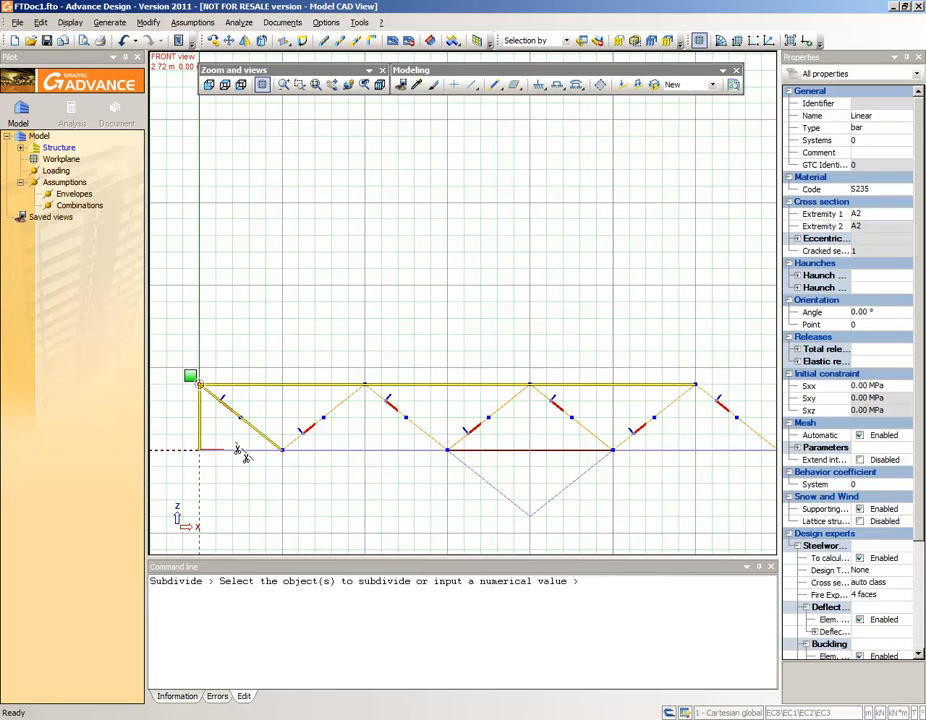
key("Escape")
key("Escape")
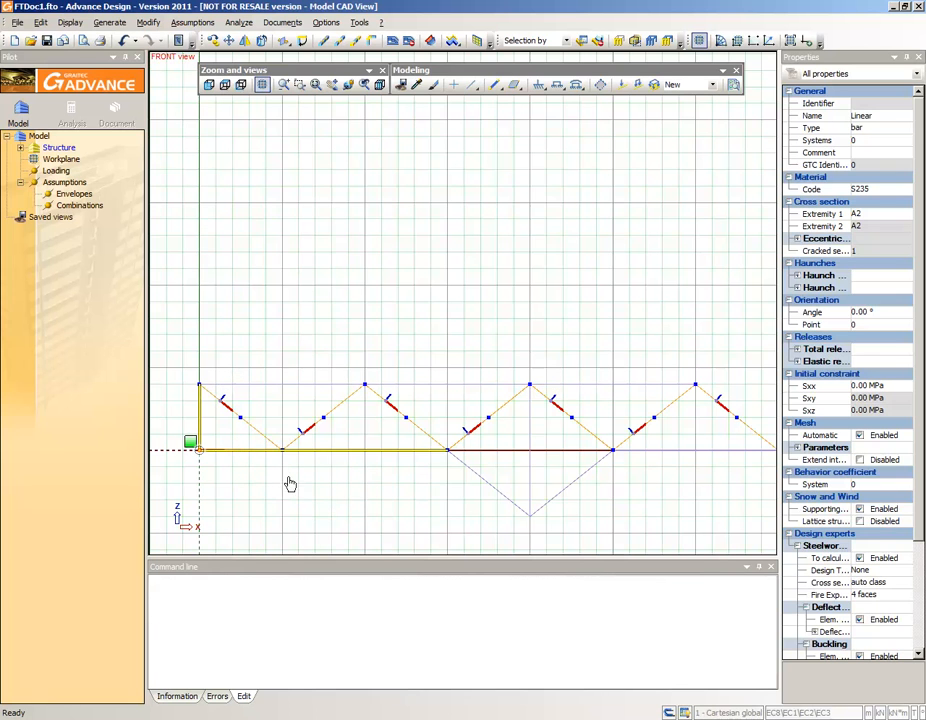
left_click(417, 386)
left_click(396, 386)
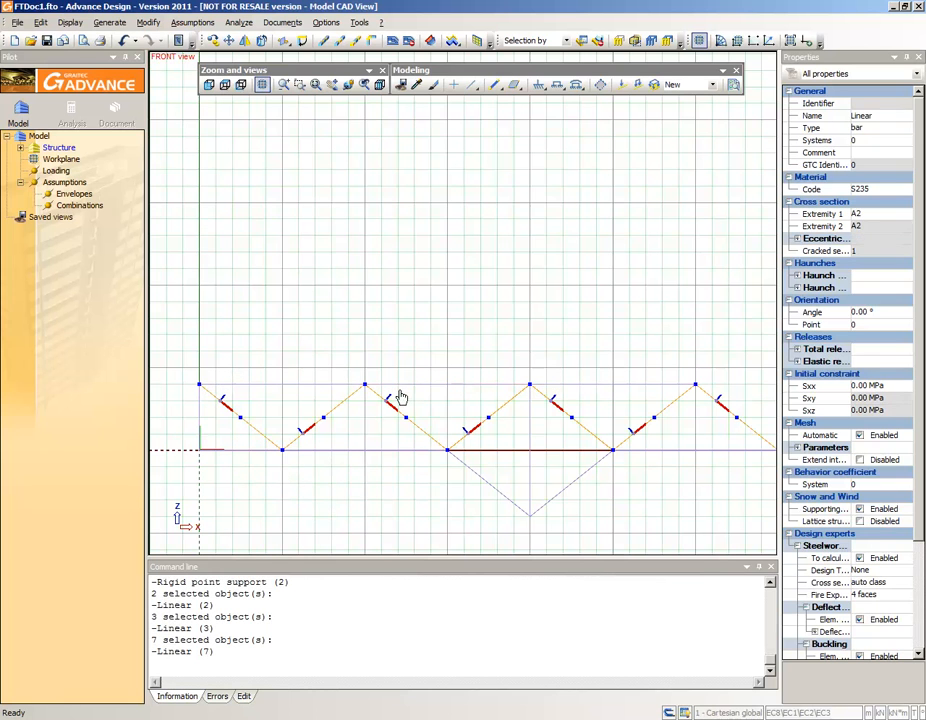
key("Escape")
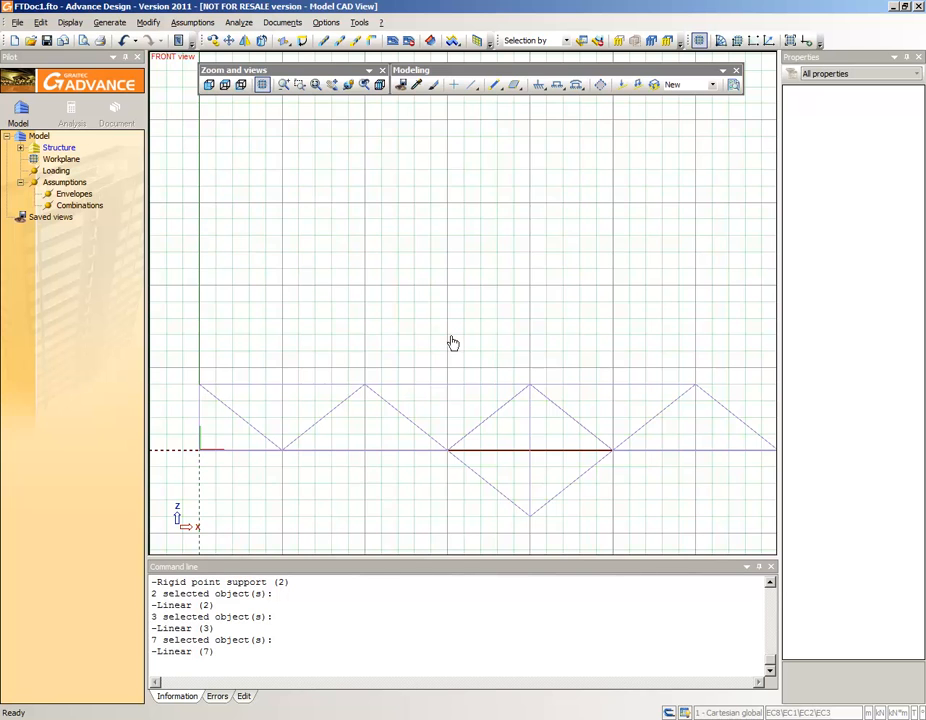
- Place a rigid point support with hinge restraint at point (0, 0)
left_click(539, 86)
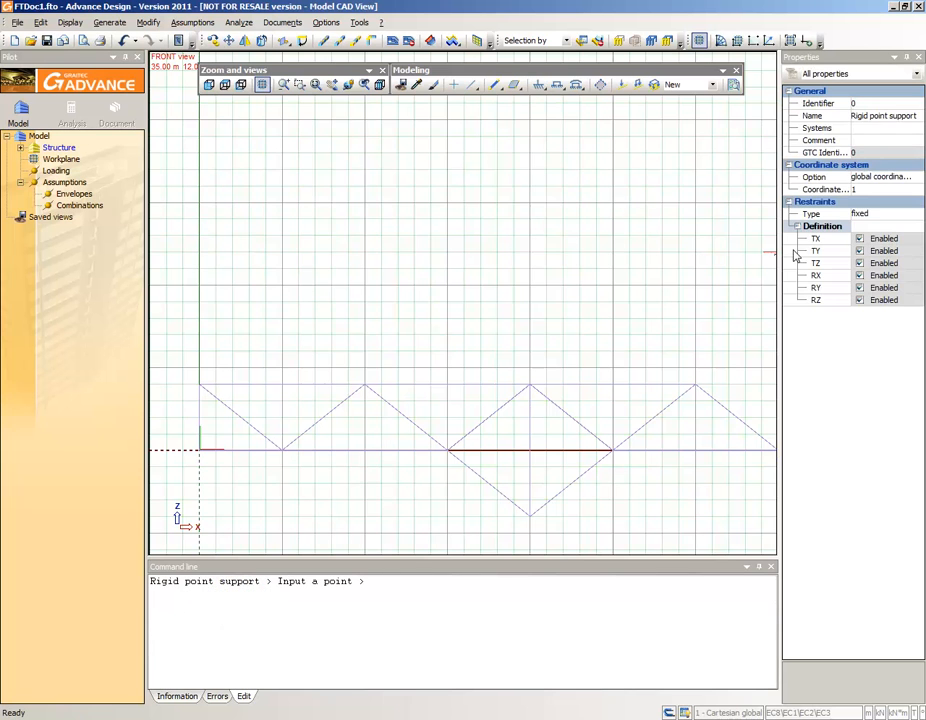
left_click(905, 214)
left_click(917, 214)
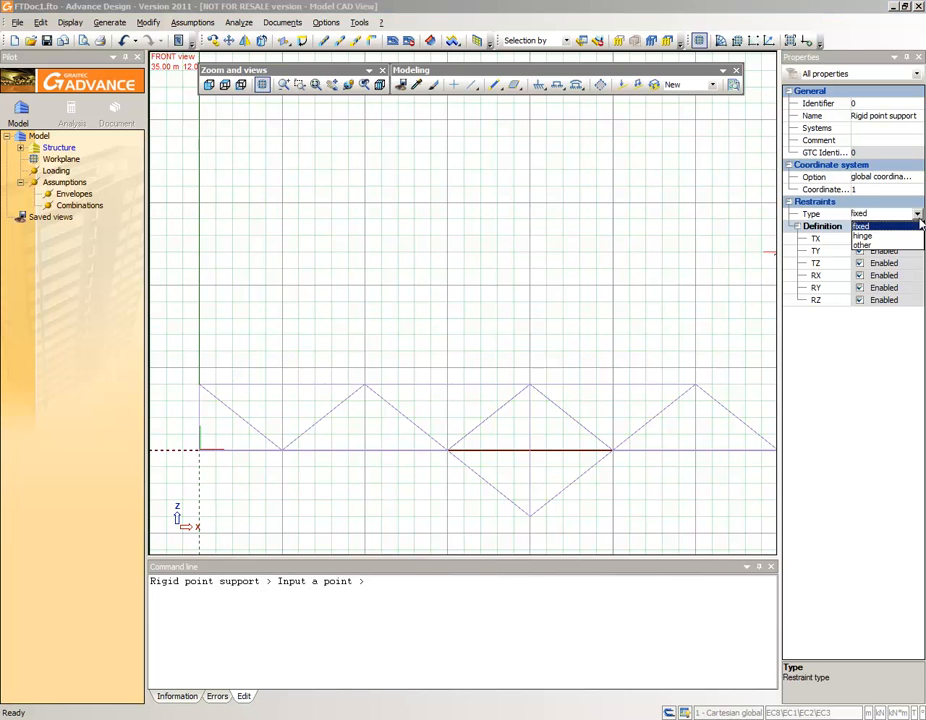
left_click(868, 237)
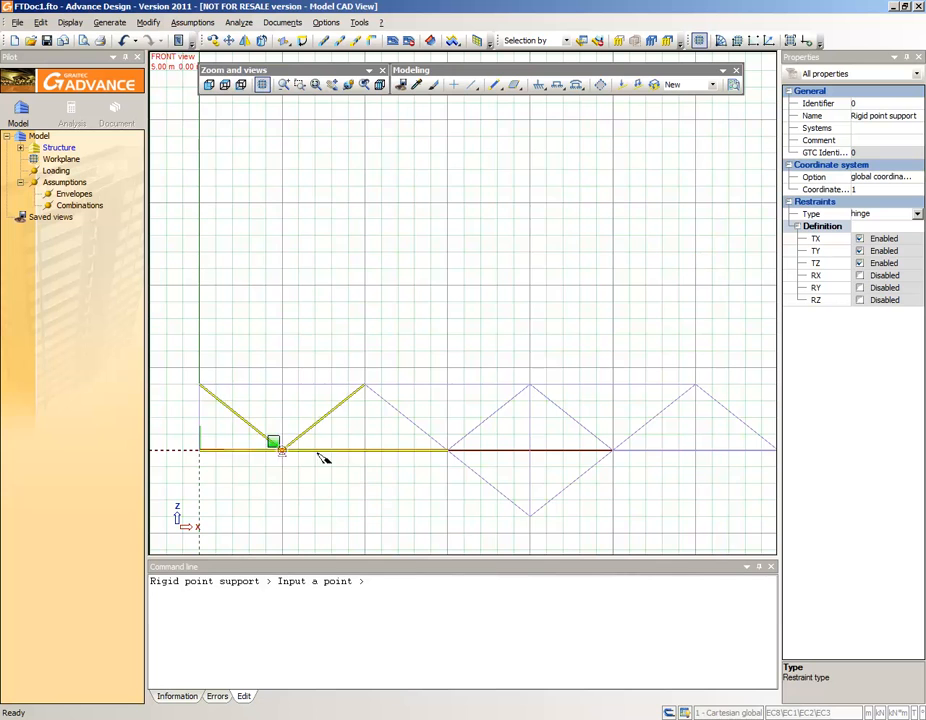
left_click(200, 451)
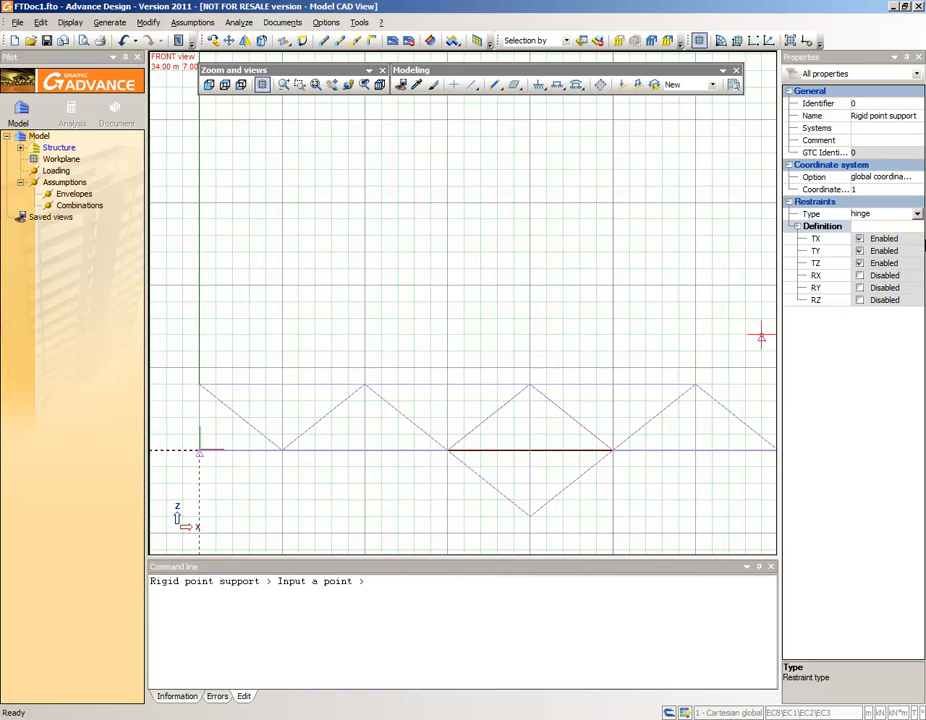
- Place a rigid point support of restraint type other, with TX disabled, at point (20, -4)
left_click(917, 215)
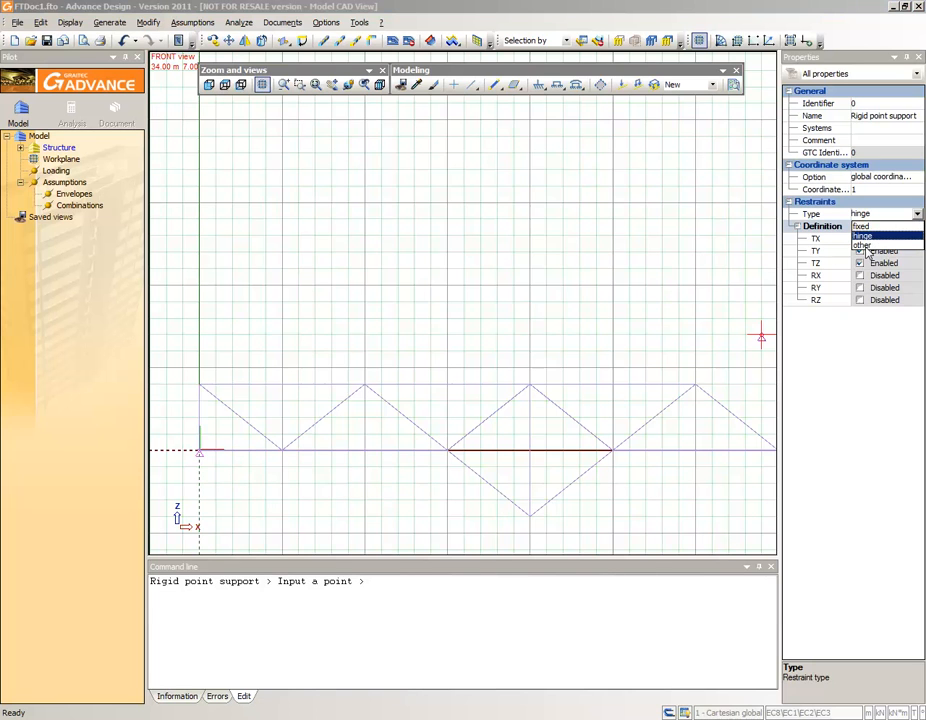
left_click(862, 245)
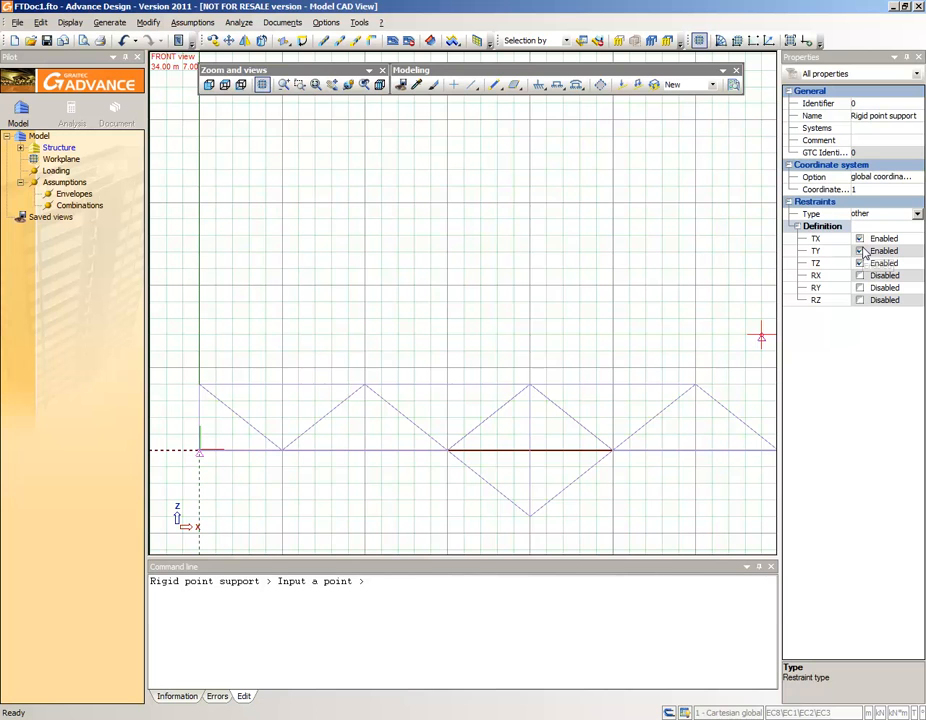
left_click(860, 239)
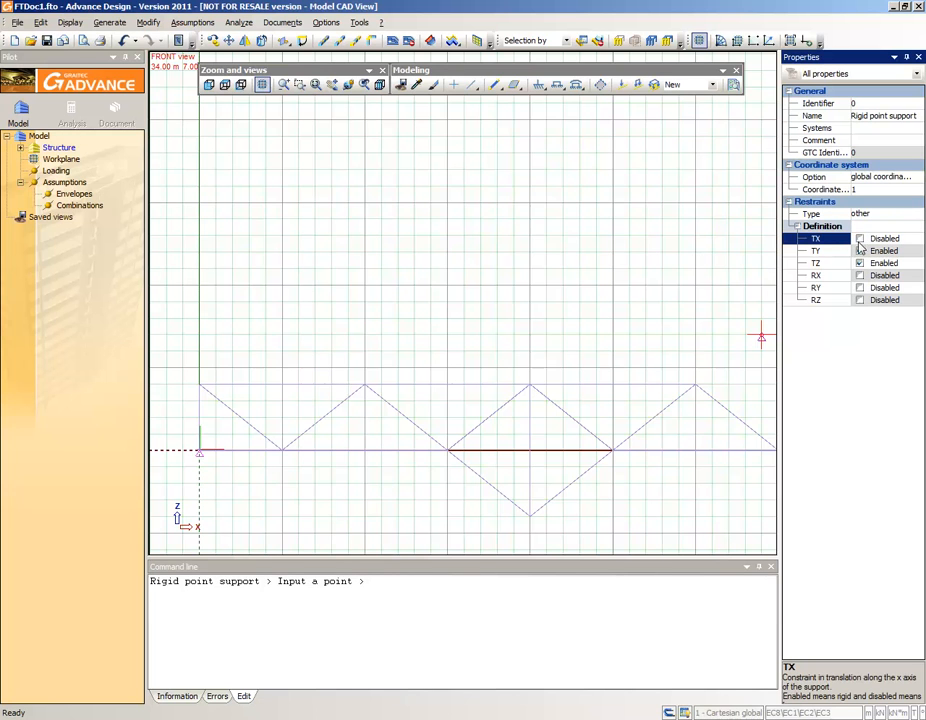
left_click(531, 517)
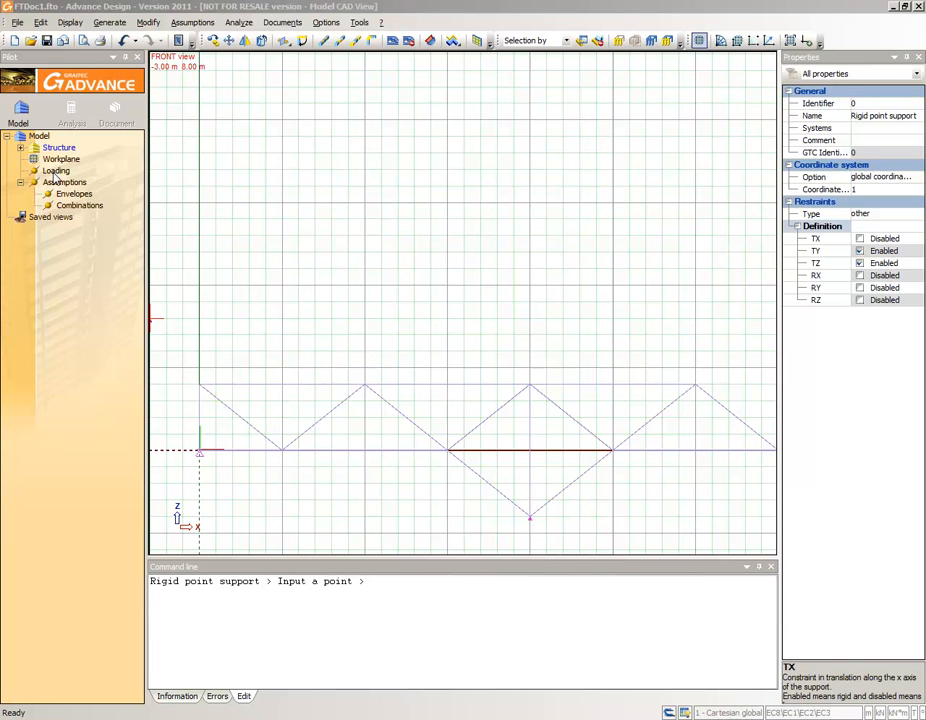
- Create a Live Loads case family under Loading
right_click(55, 171)
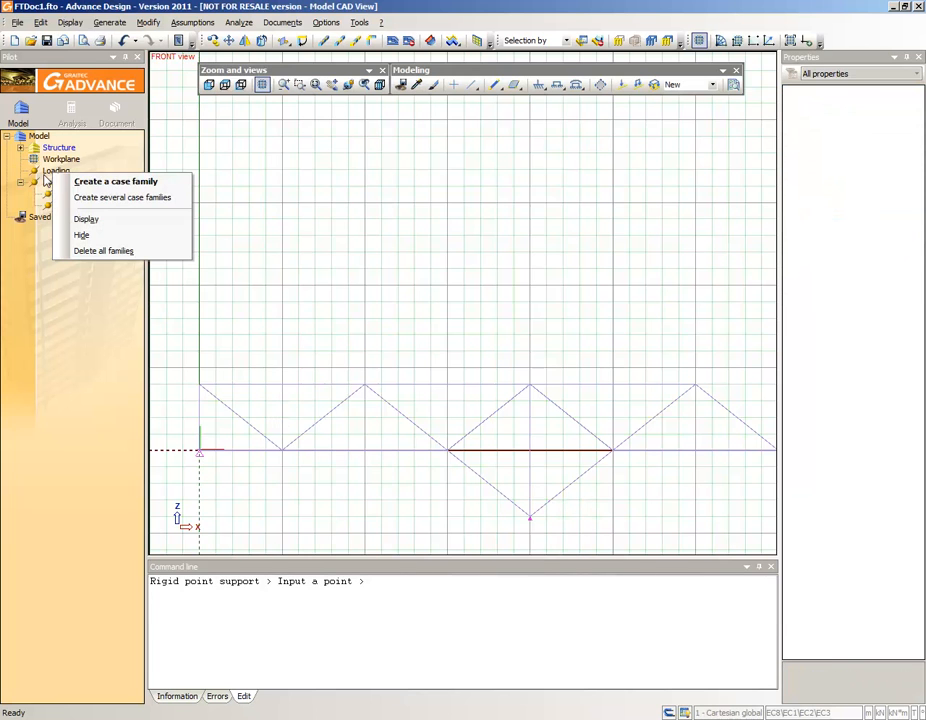
left_click(96, 185)
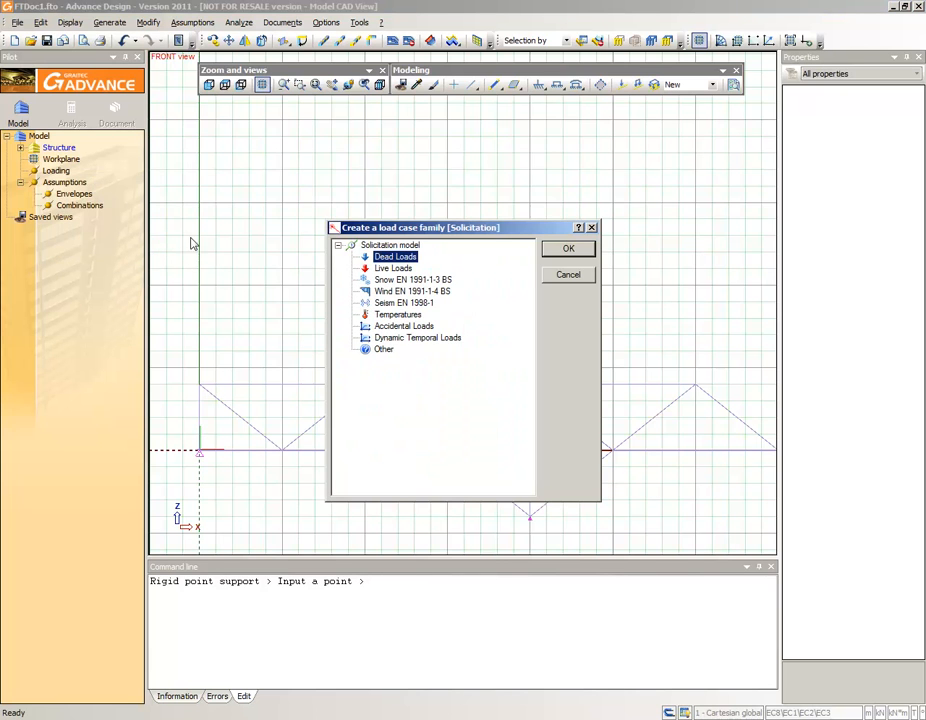
left_click(389, 269)
left_click(566, 250)
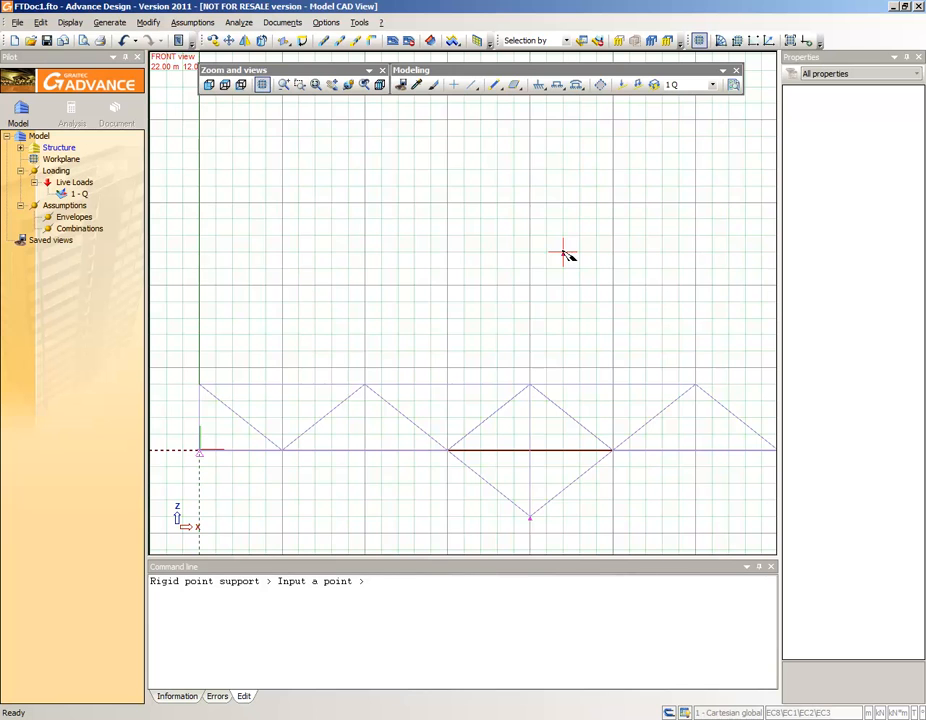
- Place a point load with FZ -150 kN in load case 1-Q at the upper chord node (10, 4)
right_click(89, 198)
left_click(104, 201)
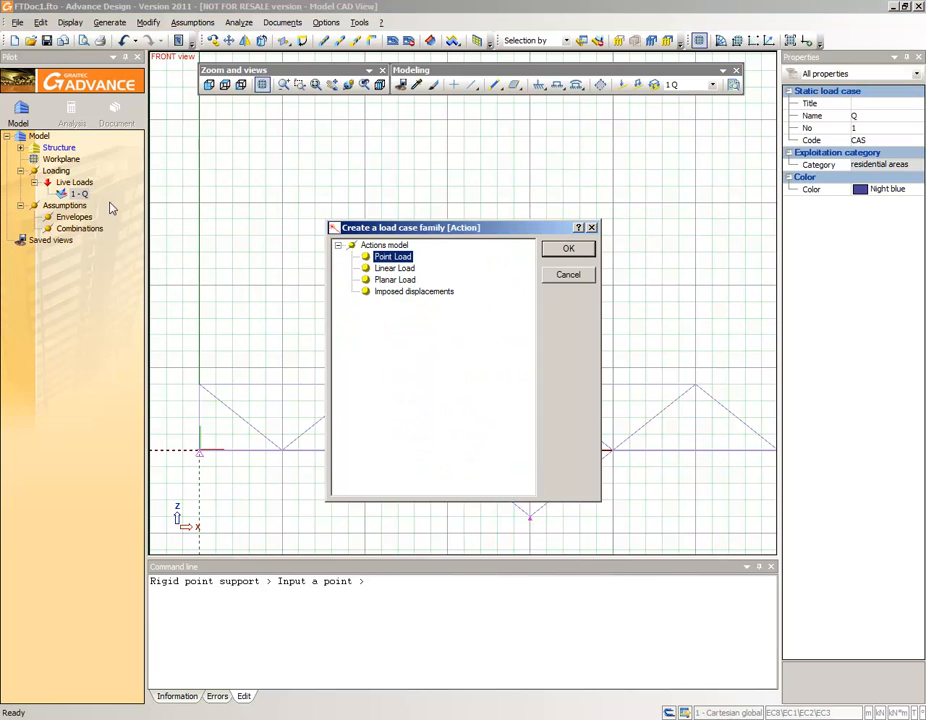
left_click(565, 249)
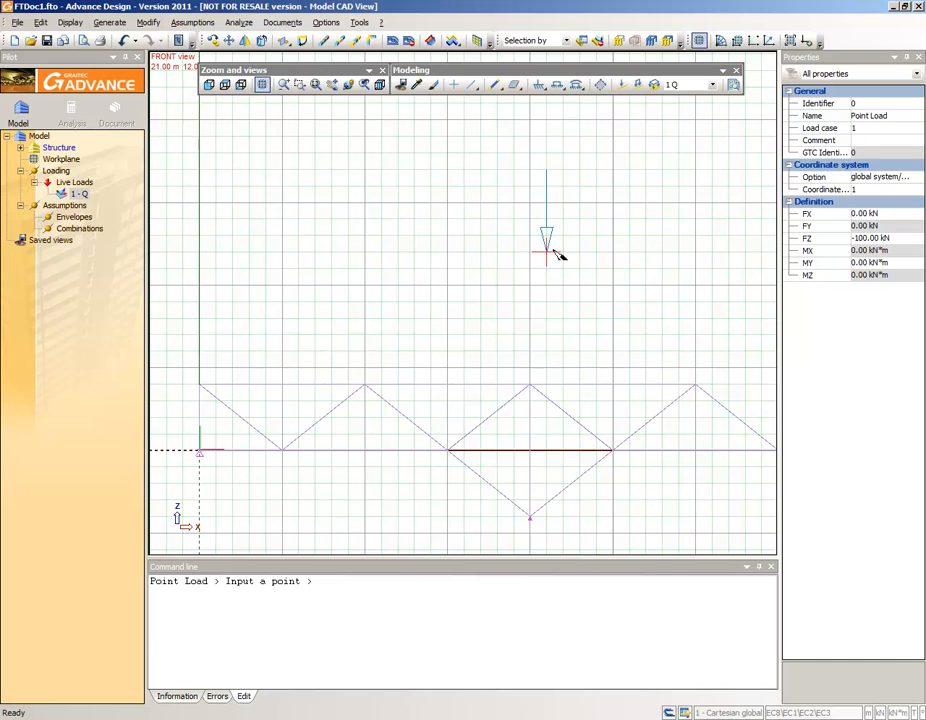
left_click(864, 238)
left_click(860, 237)
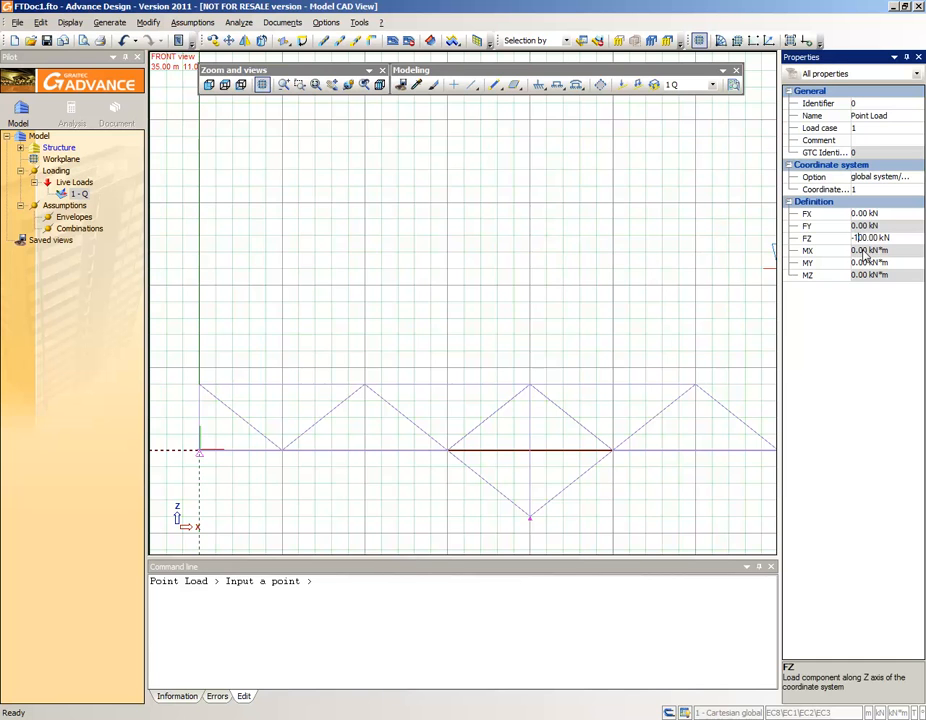
type("5")
key("Delete")
key("Return")
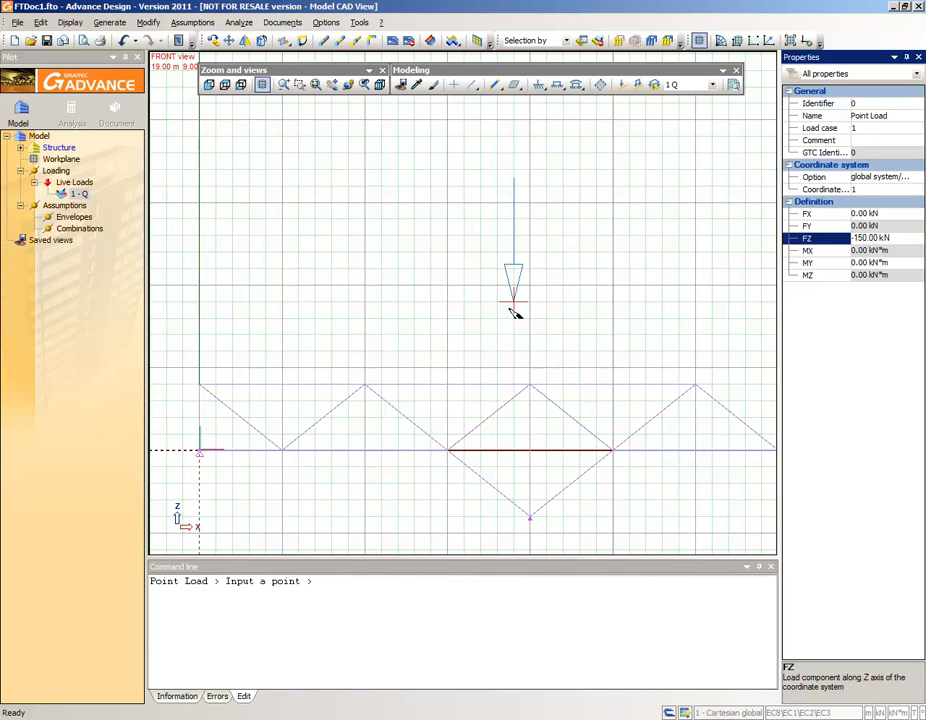
left_click(370, 388)
- Place another point load with FZ -100 kN at the upper chord node (30, 4)
left_click(864, 238)
key("BackSpace")
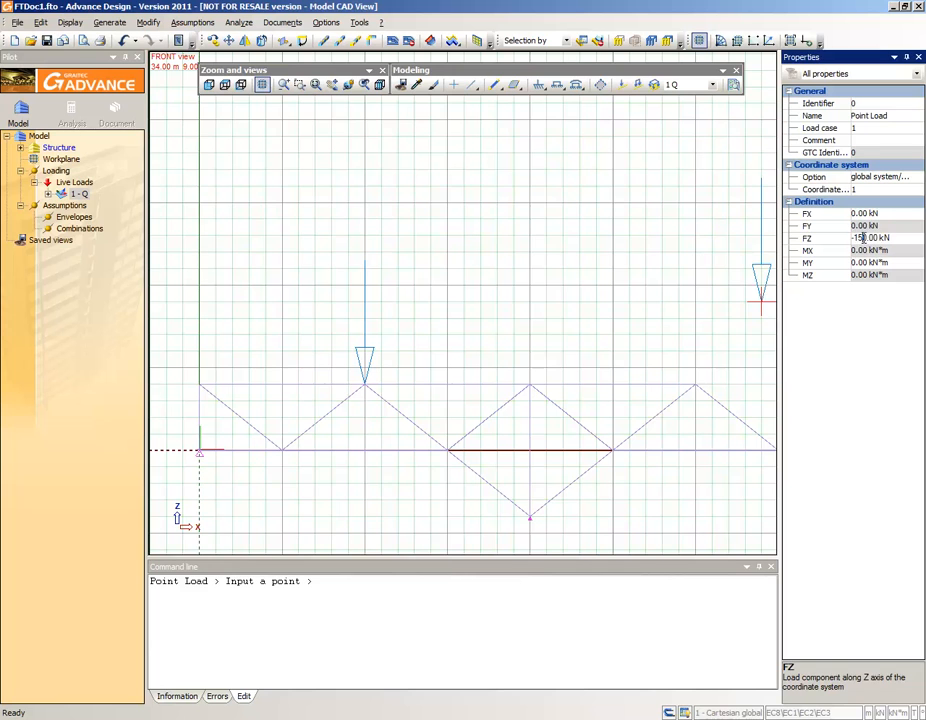
type("0")
key("Return")
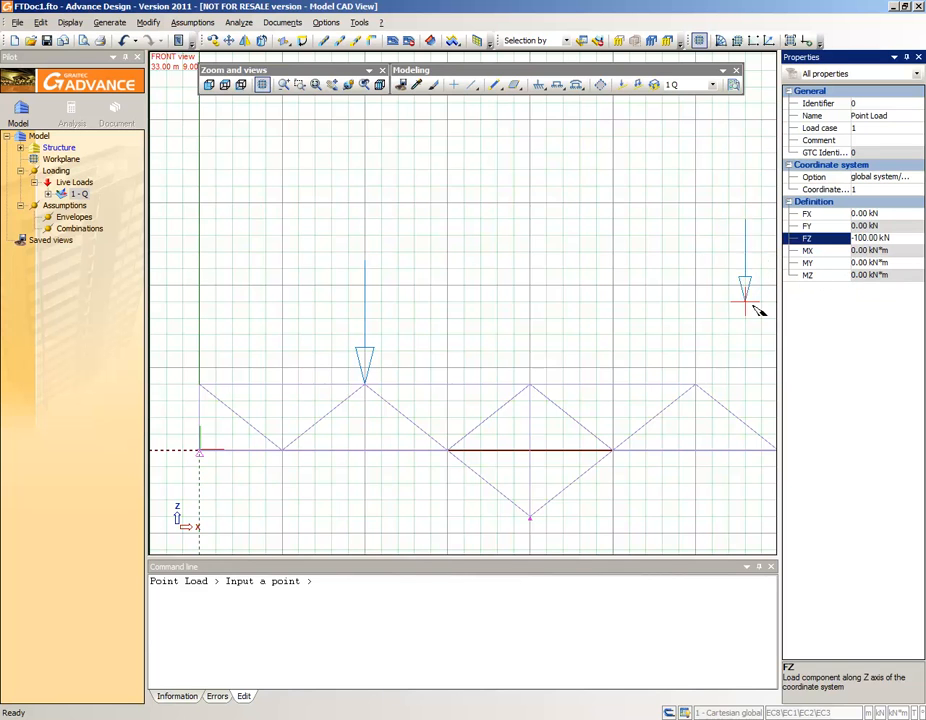
left_click(700, 389)
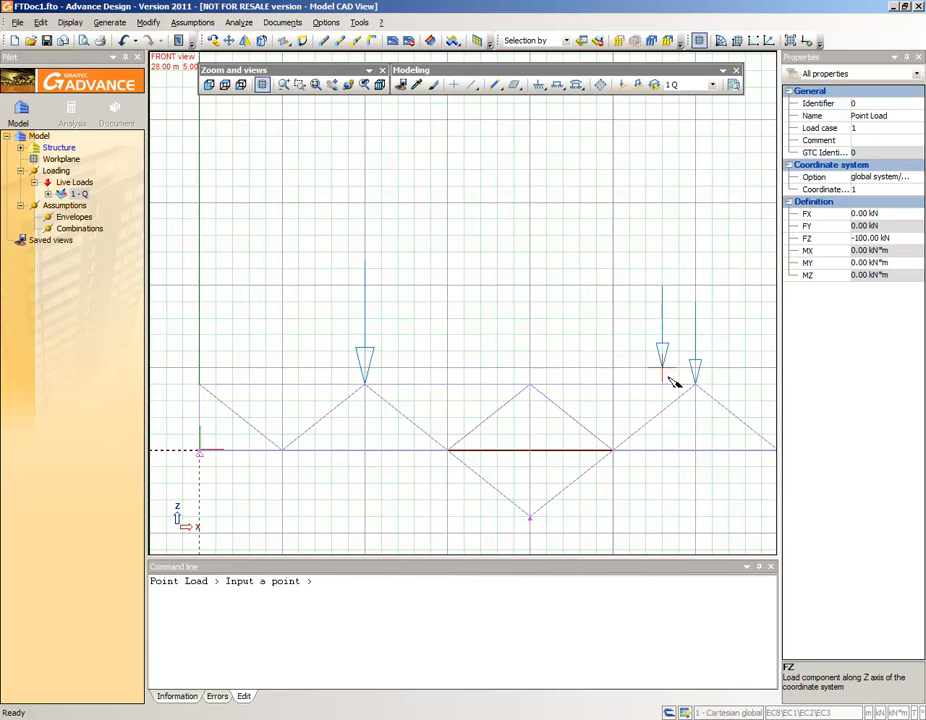
- Create a second Q load case in the Live Loads family
left_click(64, 183)
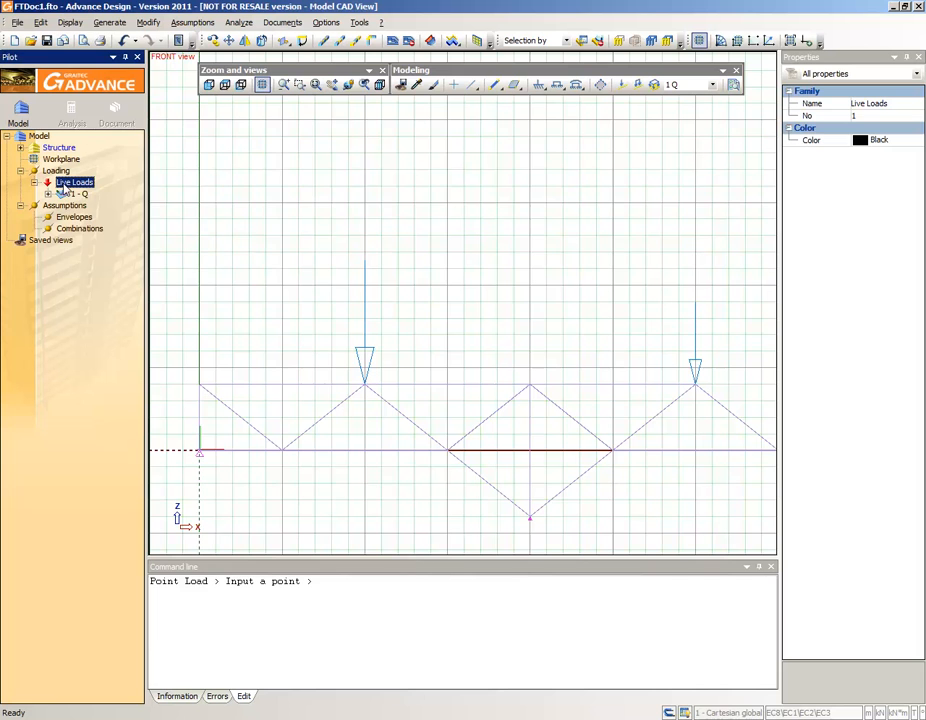
right_click(63, 188)
left_click(88, 192)
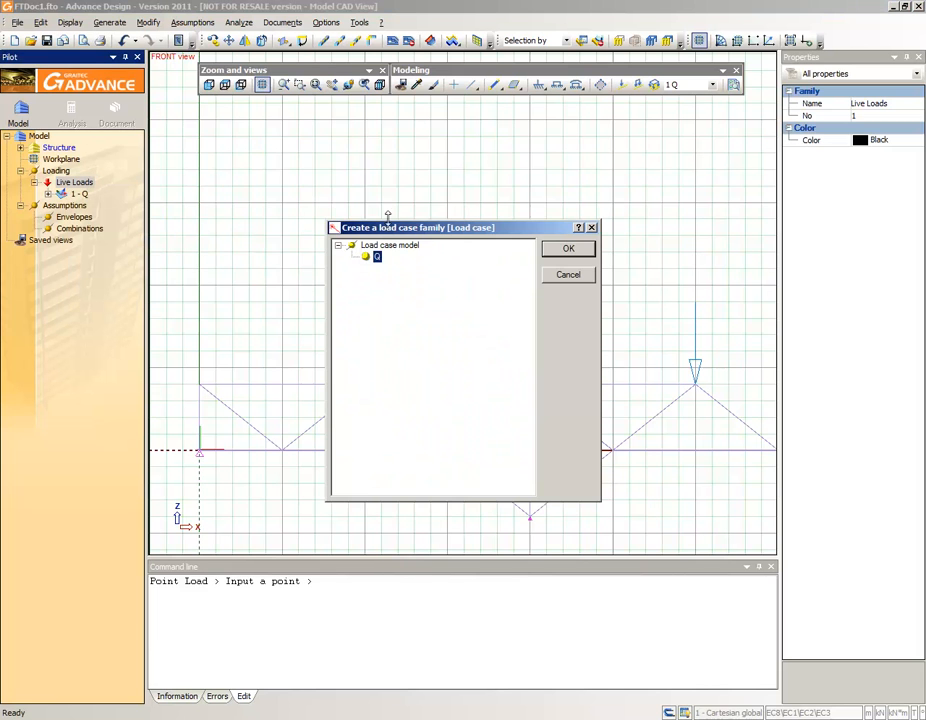
left_click(569, 249)
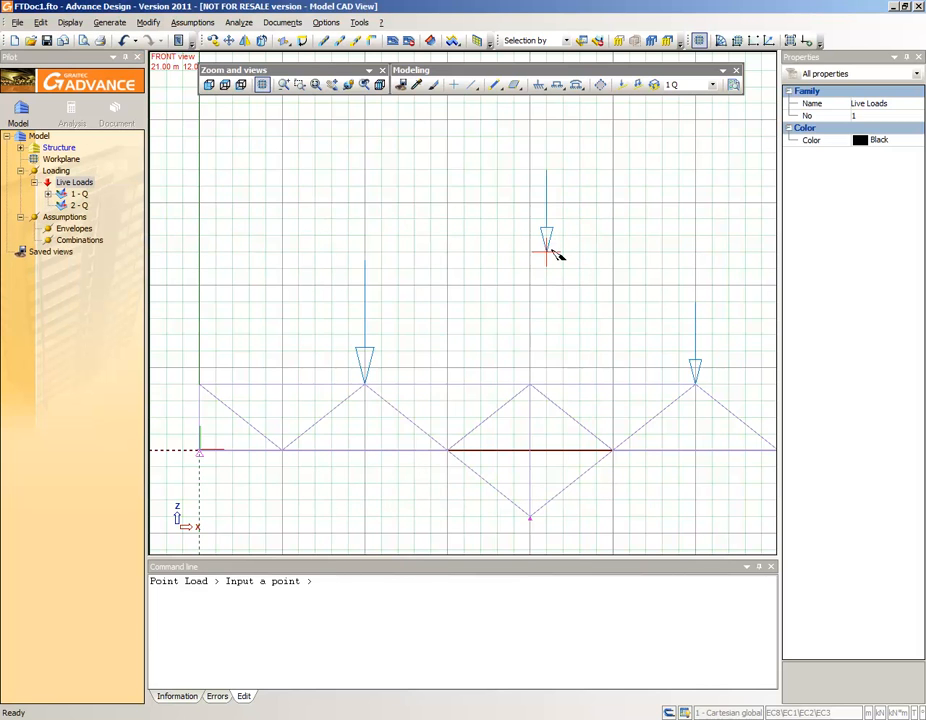
- Place an imposed displacement with DZ -0.02 m in load case 2-Q at the support at (0, 0)
left_click(78, 205)
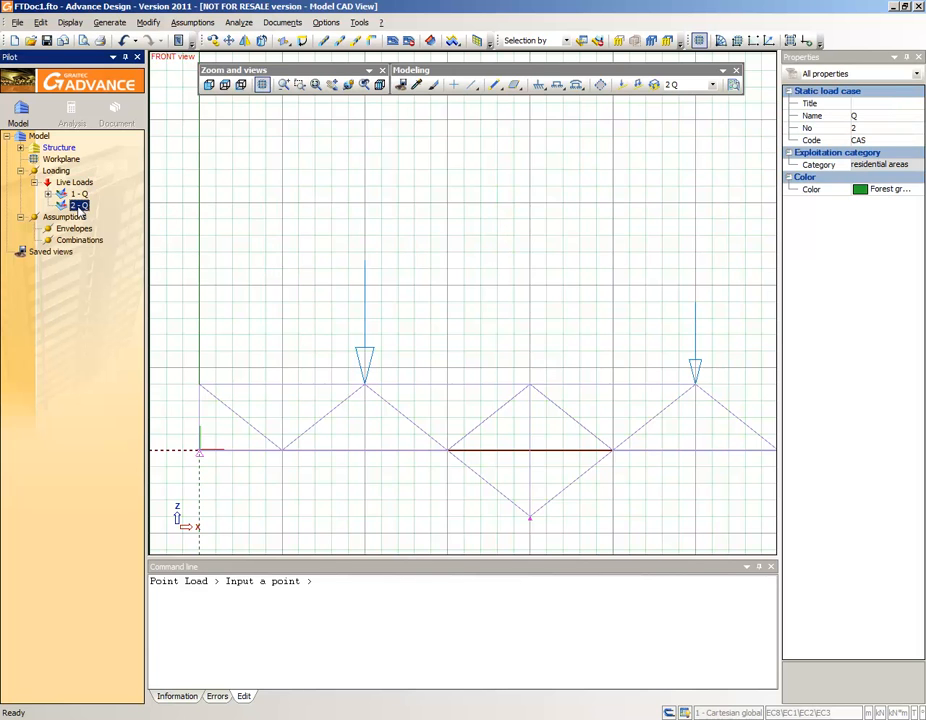
left_click(109, 22)
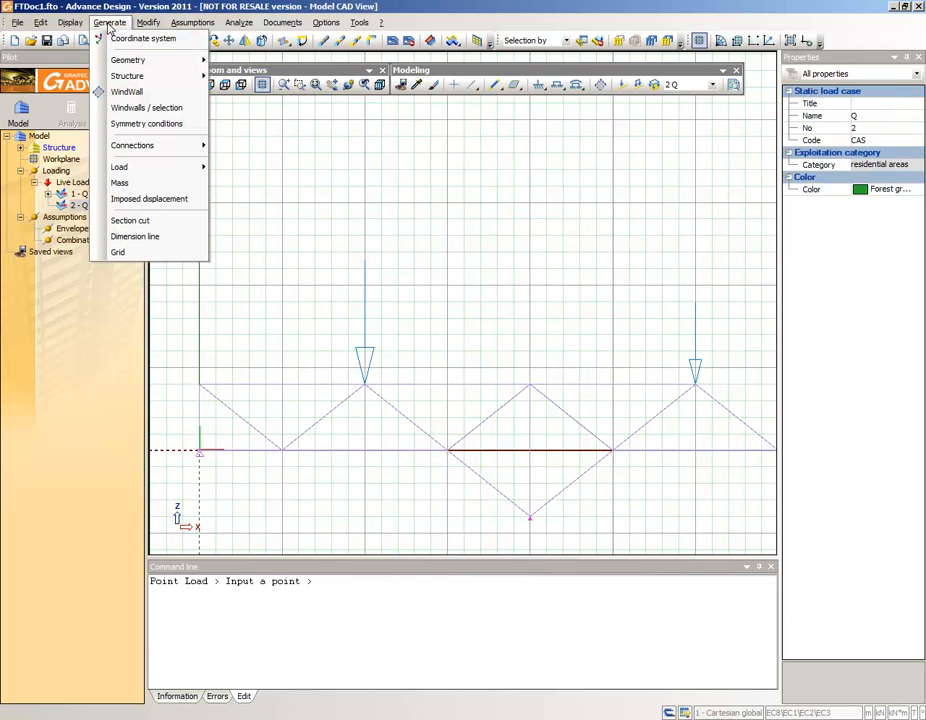
left_click(150, 199)
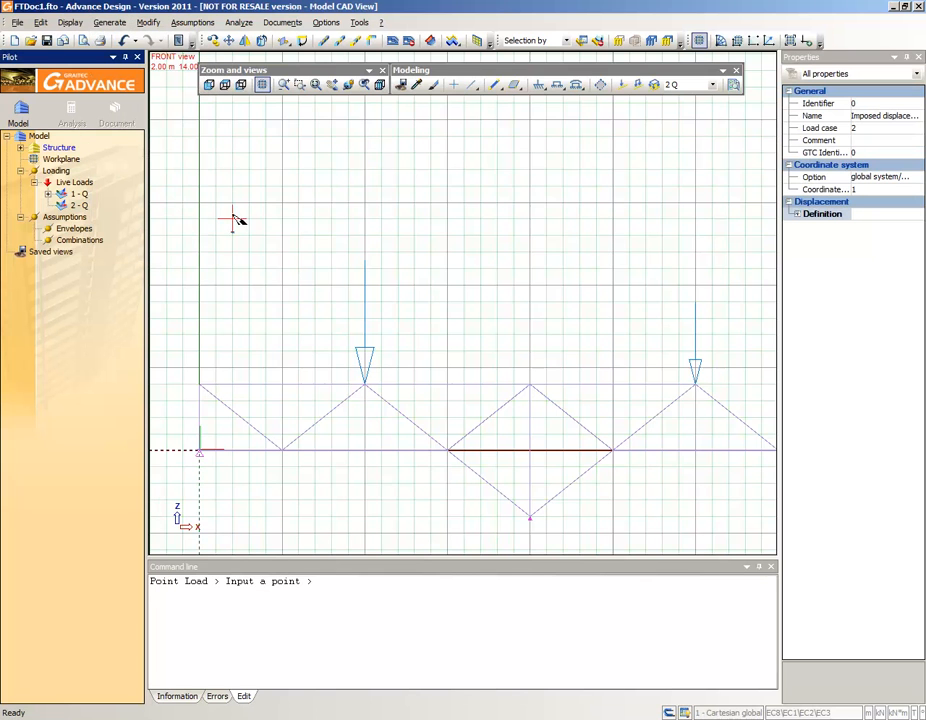
left_click(798, 215)
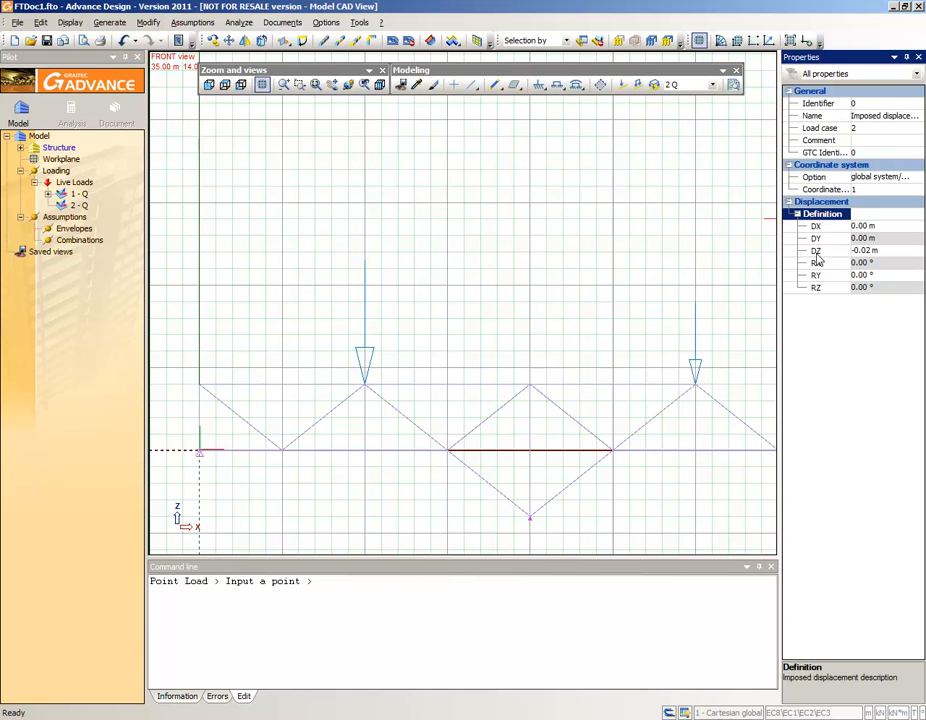
left_click(861, 251)
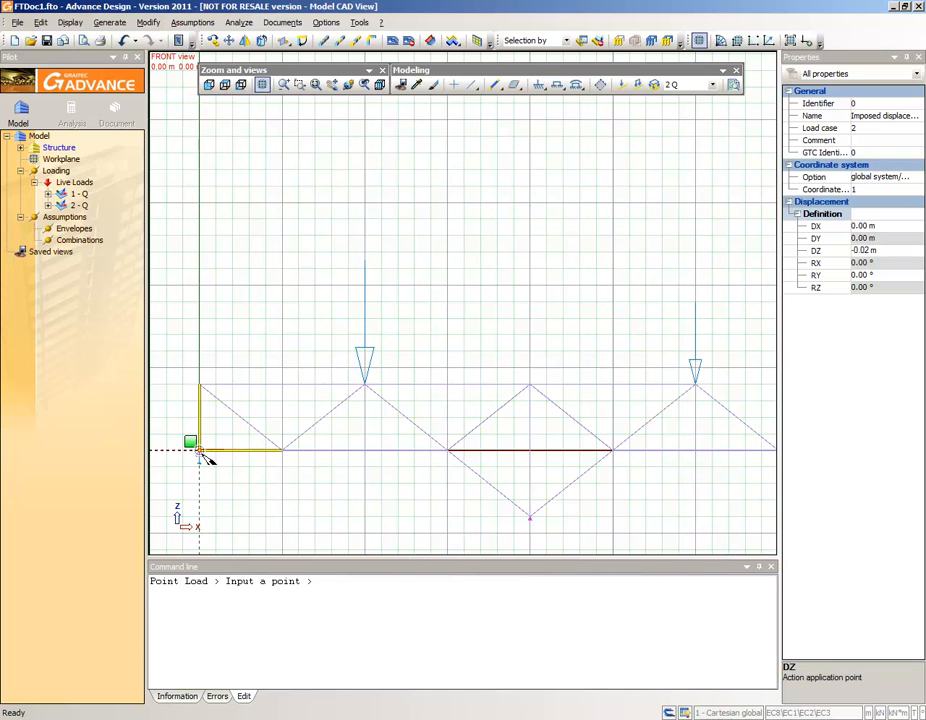
- Add an imposed displacement with DZ -0.03 m to load case 2-Q at the support at (20, -4)
double_click(77, 206)
right_click(77, 206)
left_click(100, 211)
left_click(405, 292)
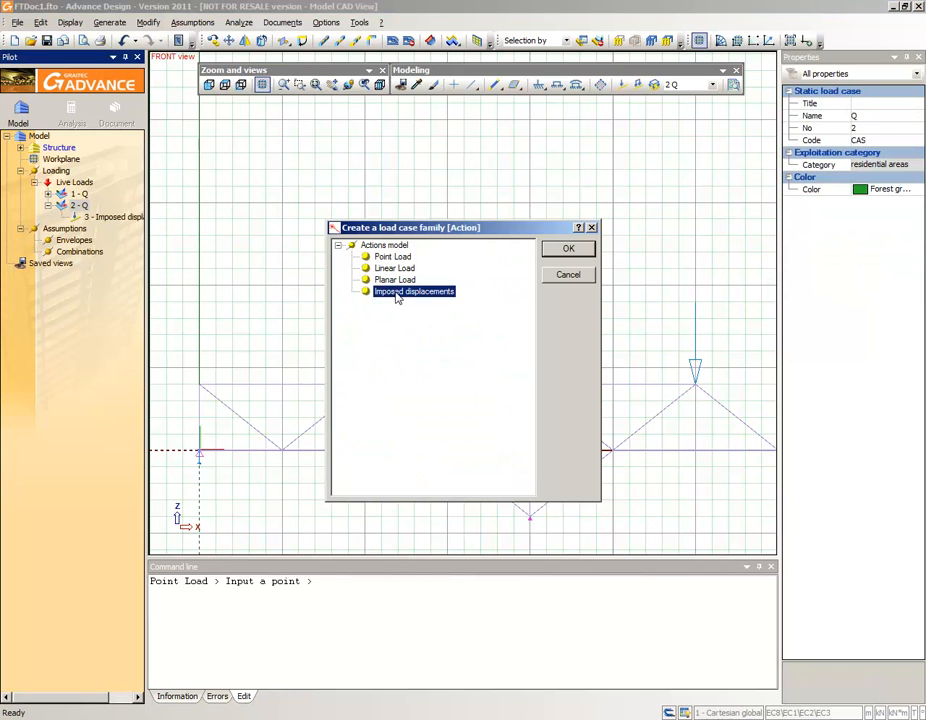
left_click(559, 250)
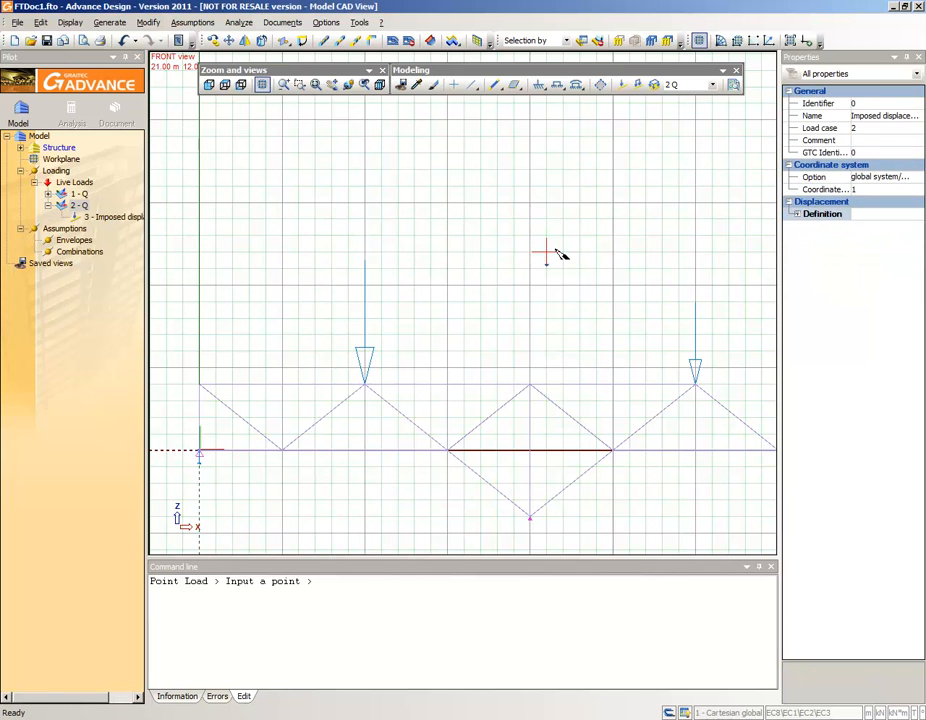
left_click(790, 214)
left_click(862, 250)
left_click(863, 250)
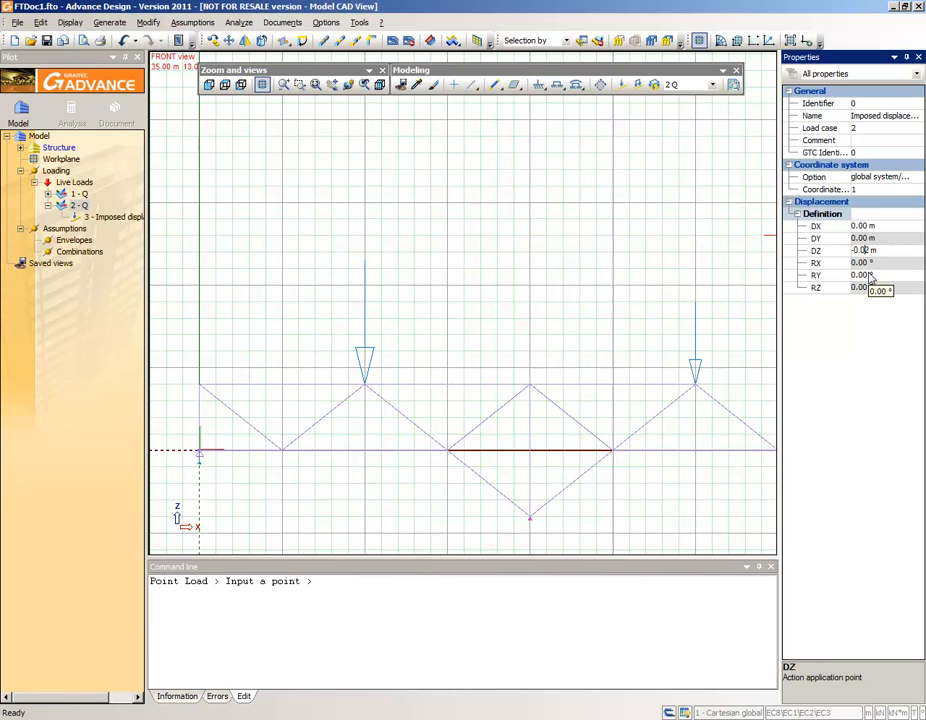
key("Delete")
type("3")
key("Return")
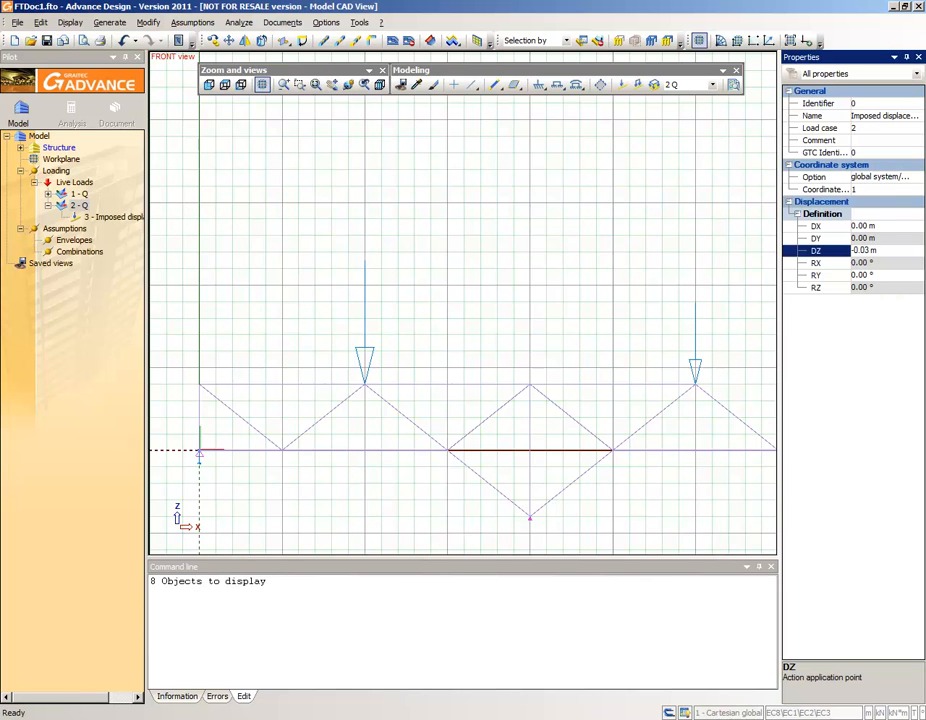
left_click(531, 518)
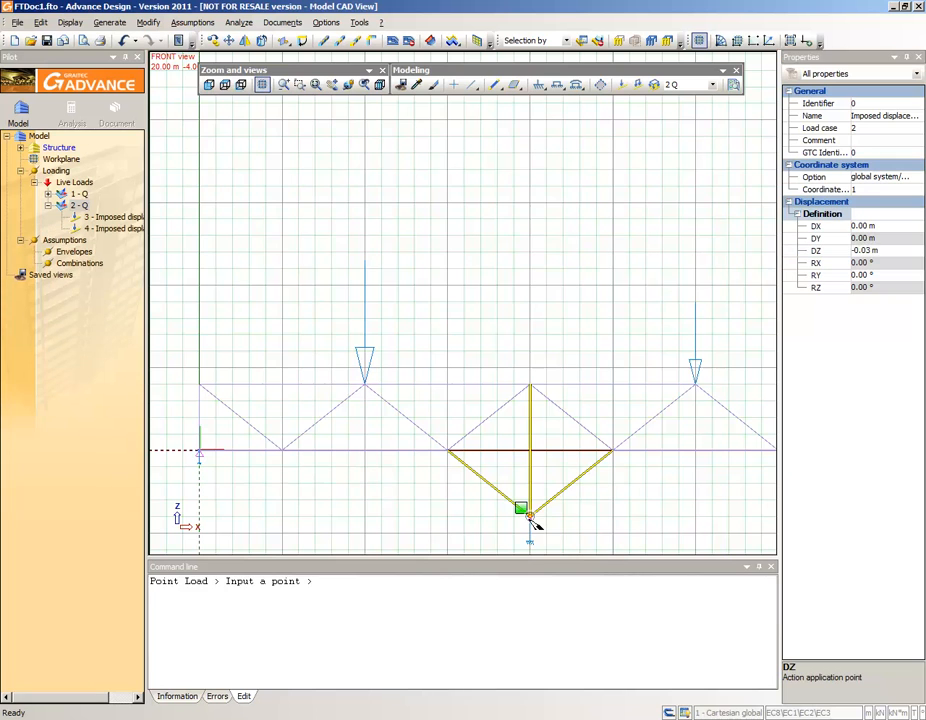
- Place a third imposed displacement with DZ -0.015 m at the lower chord's end node (35, 0) and end the command
left_click(862, 250)
left_click(864, 250)
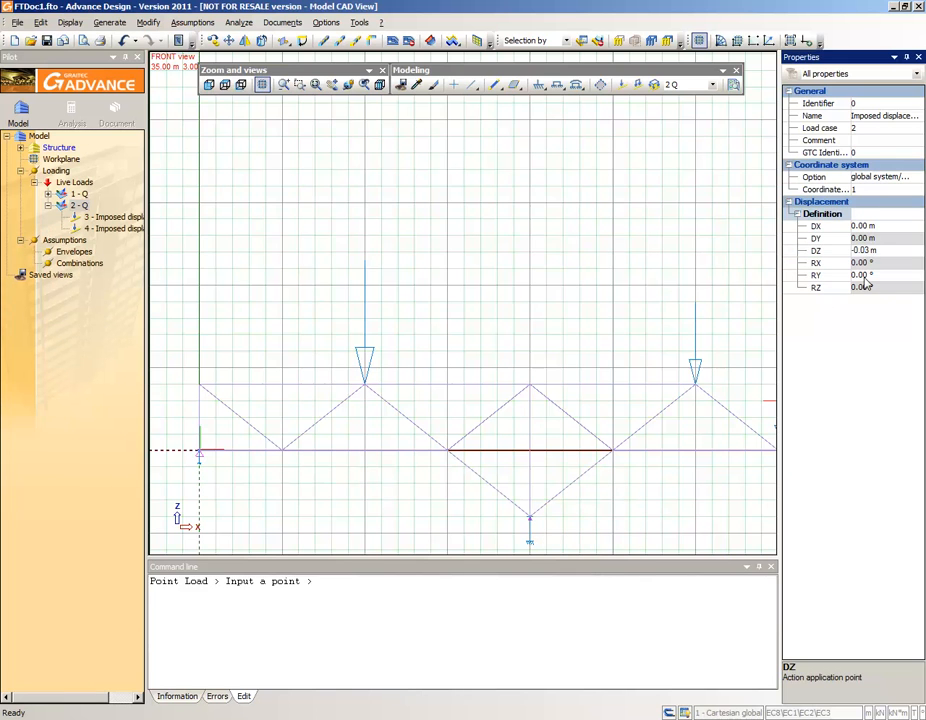
key("BackSpace")
type("15")
key("Return")
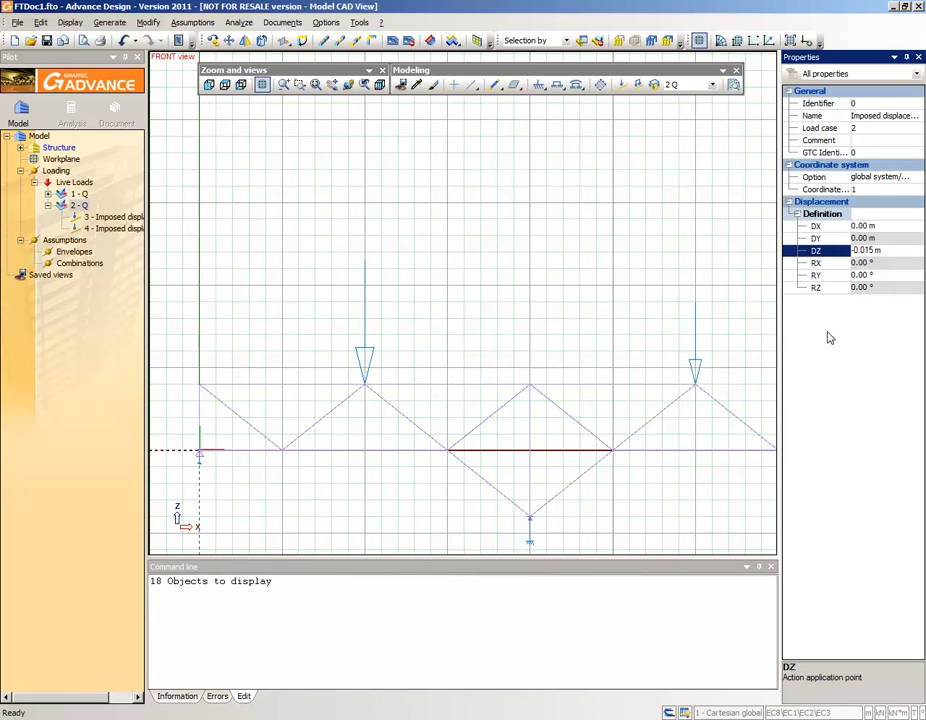
middle_click_drag(719, 475, 607, 431)
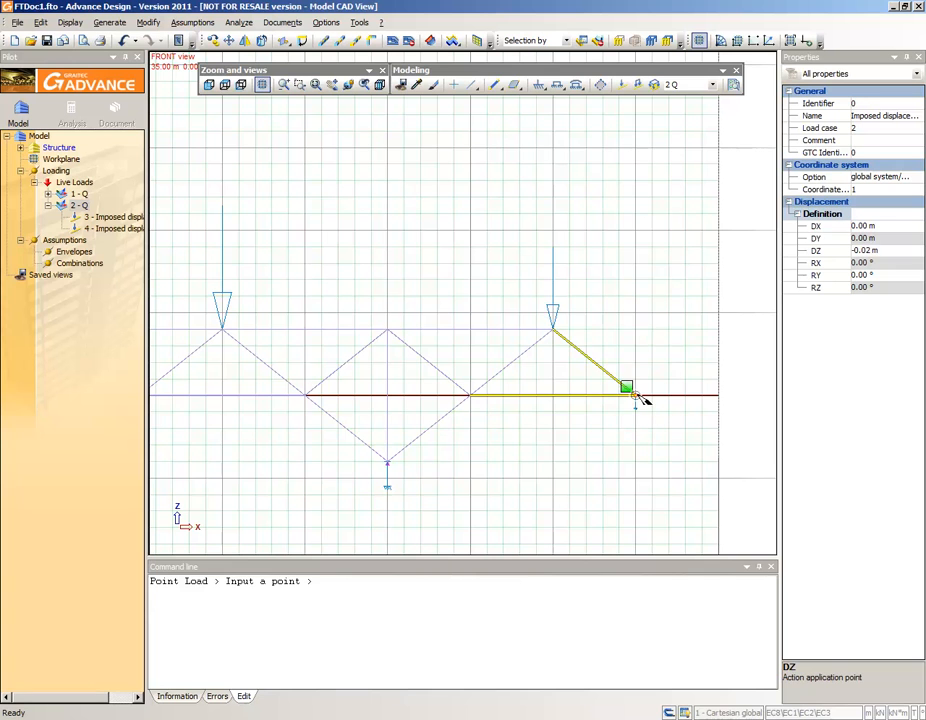
left_click(636, 396)
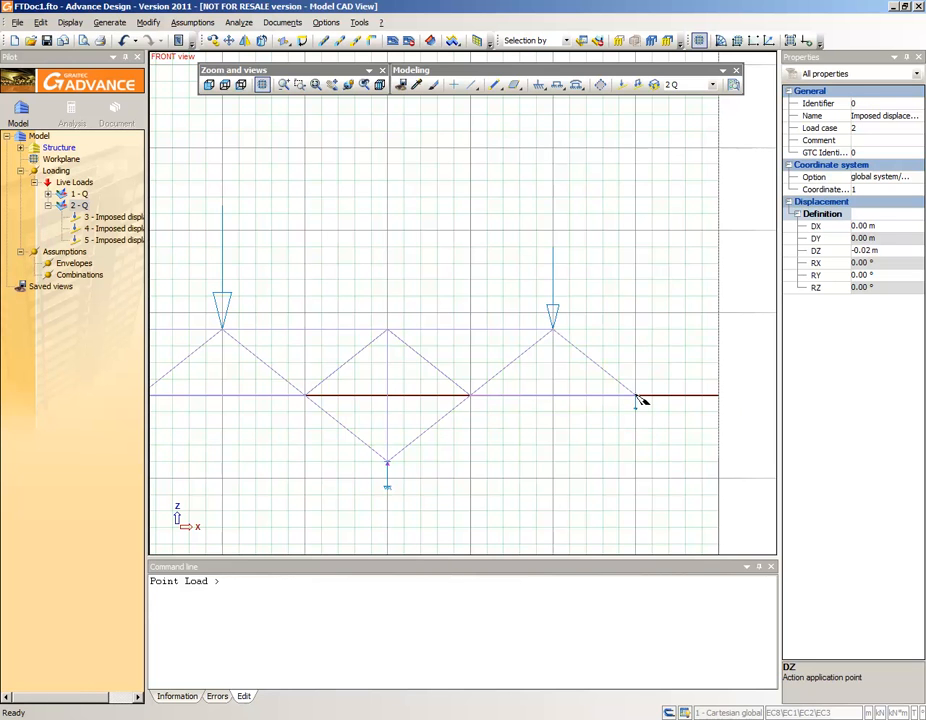
key("Return")
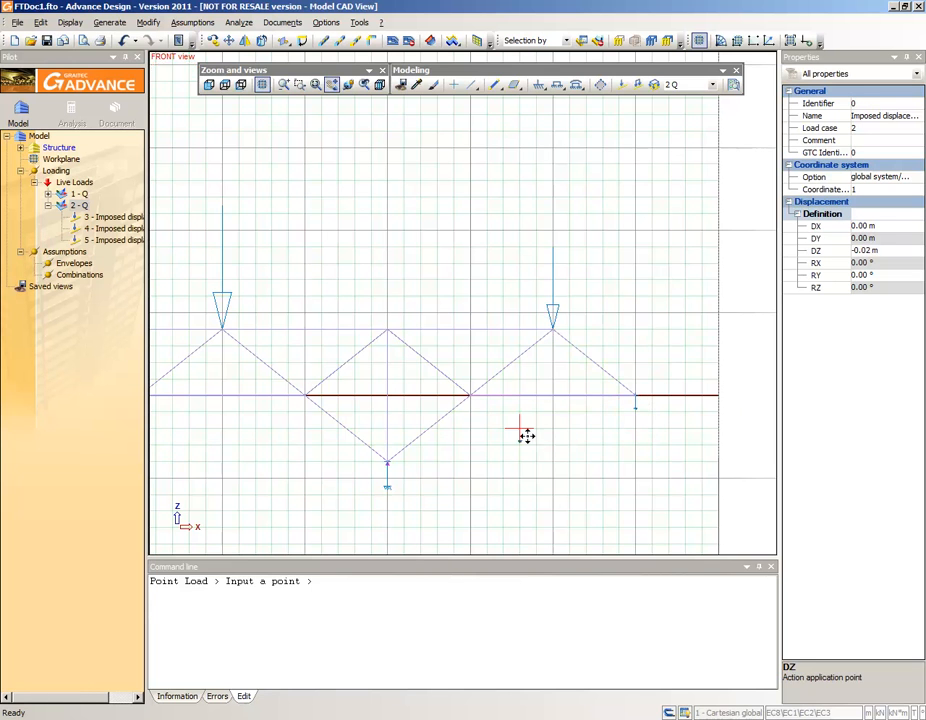
middle_click_drag(525, 436, 625, 410)
scroll(510, 413, "down", 1)
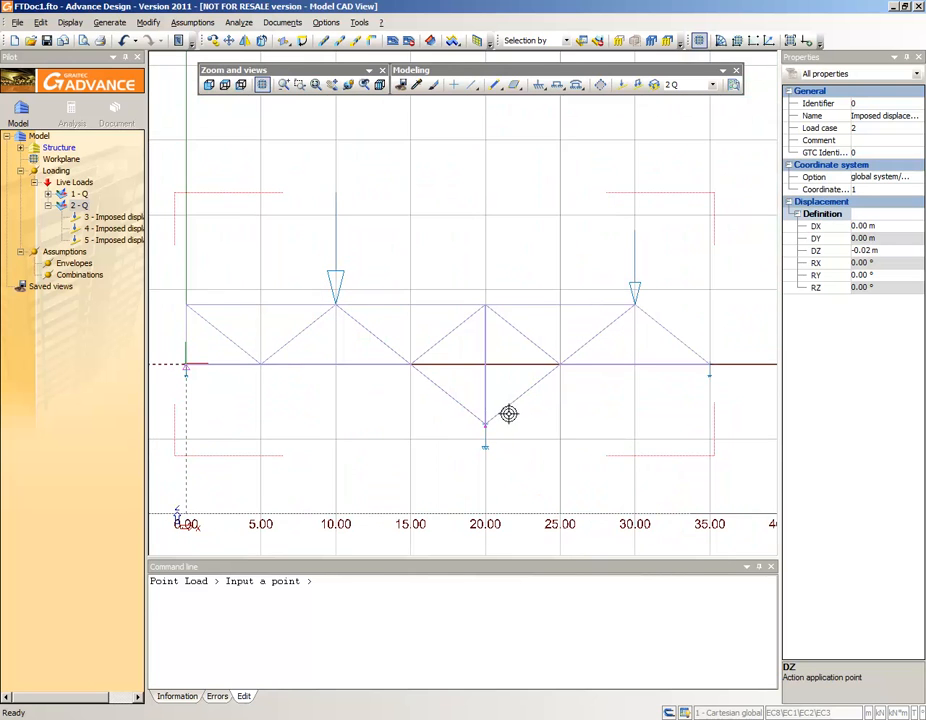
key("Escape")
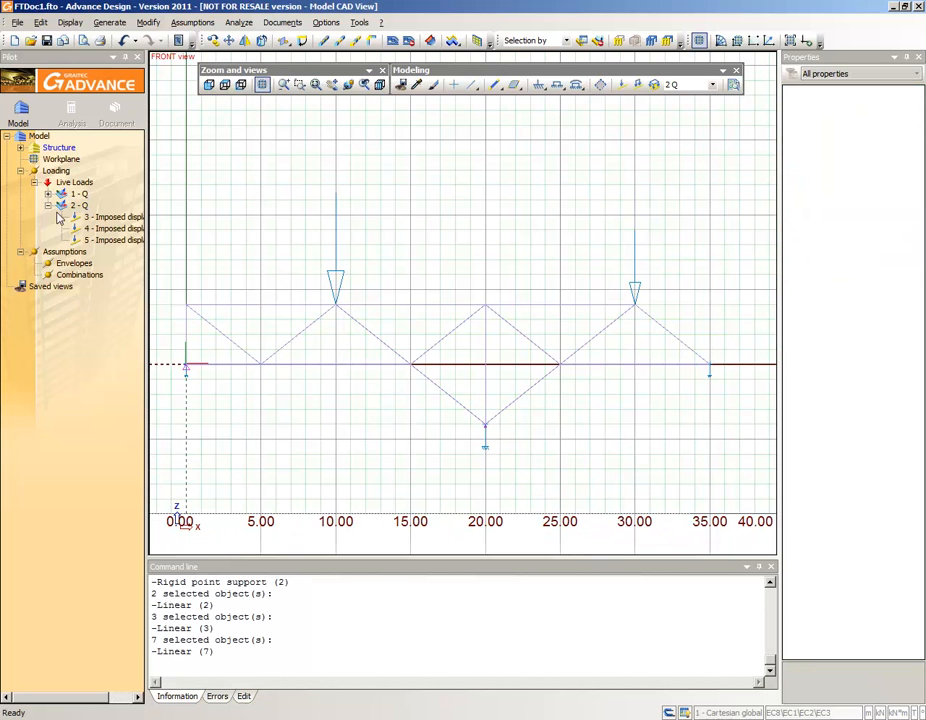
- Create a Temperatures case family under Loading
right_click(51, 172)
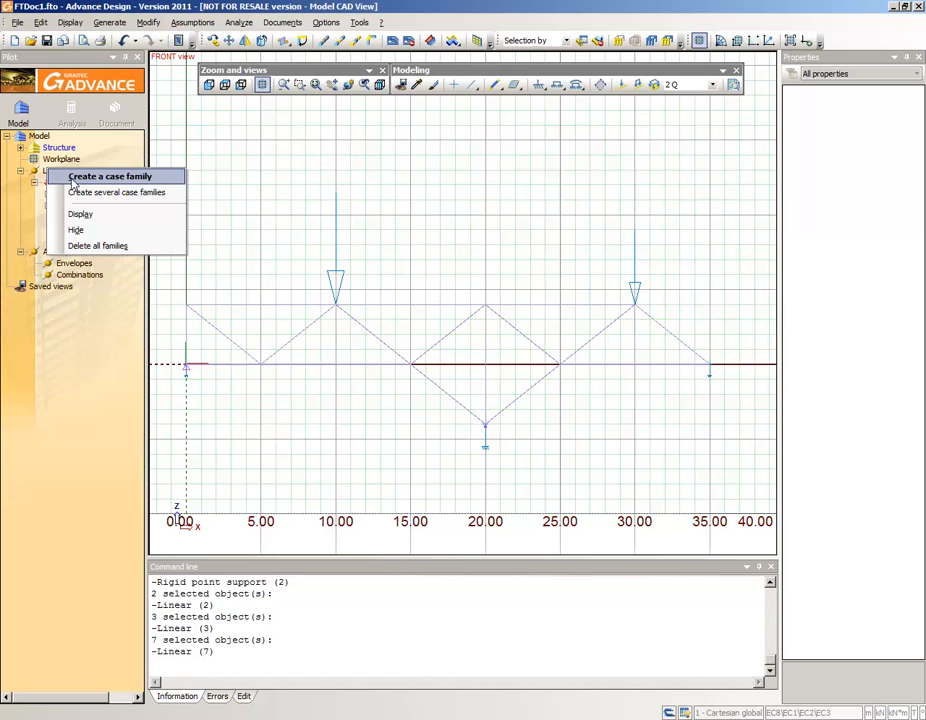
left_click(80, 177)
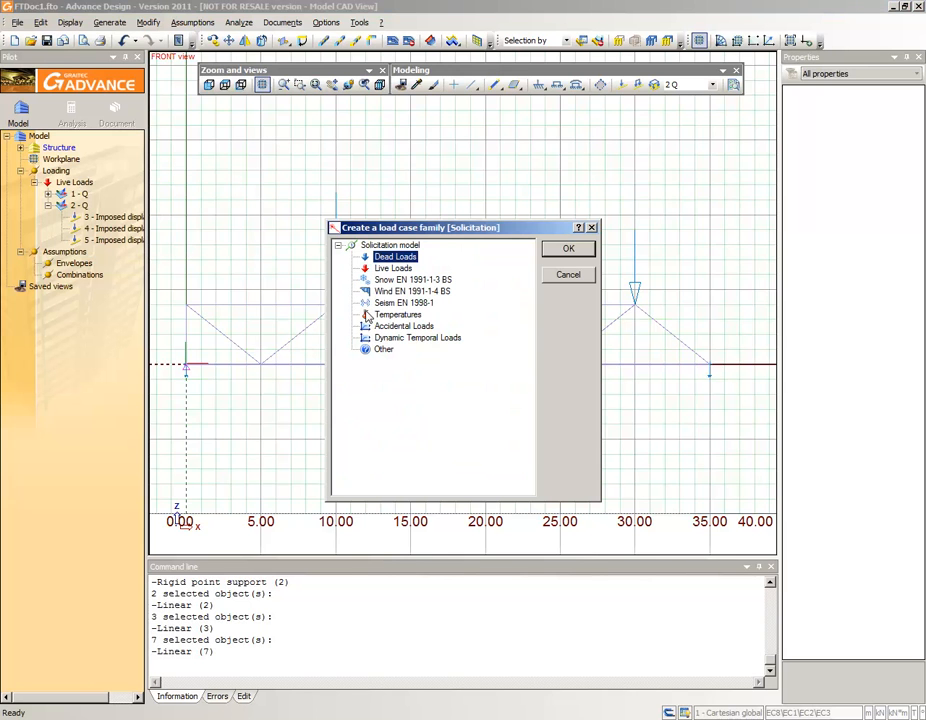
left_click(397, 315)
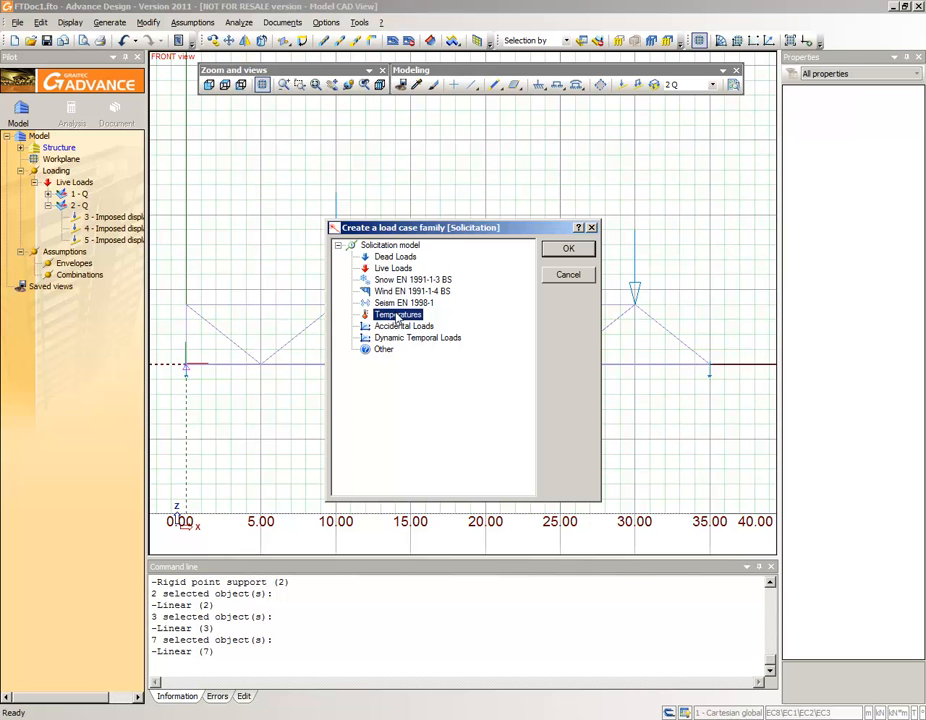
left_click(568, 250)
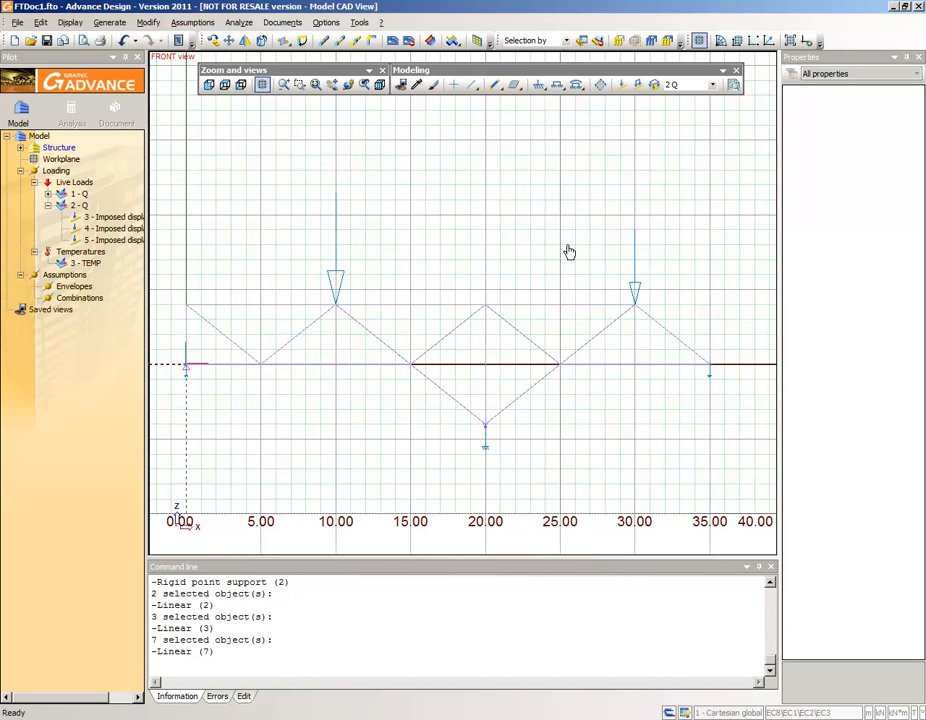
- Set the temperature difference ΔT of the TEMP load case to 150 °C, with automatic generation applied to all elements
left_click(85, 263)
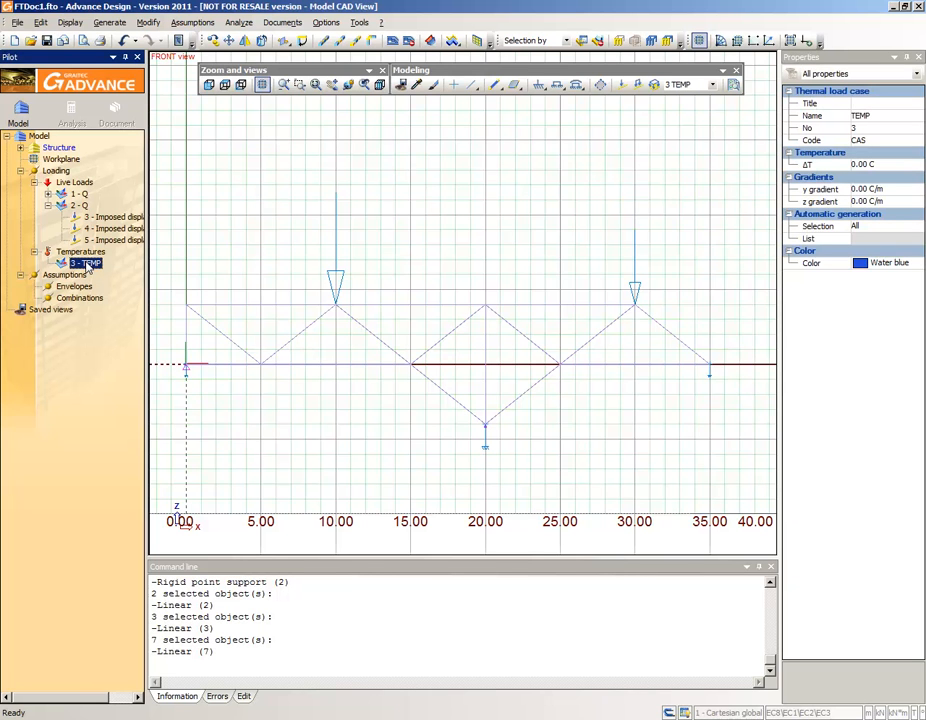
left_click(858, 165)
type("150")
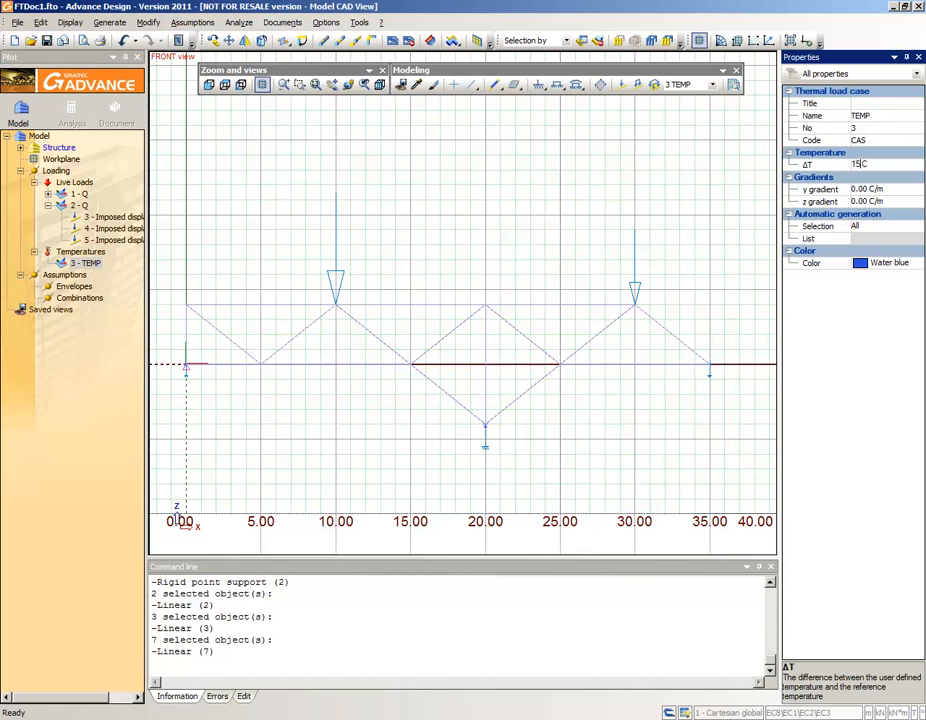
key("Return")
left_click(815, 227)
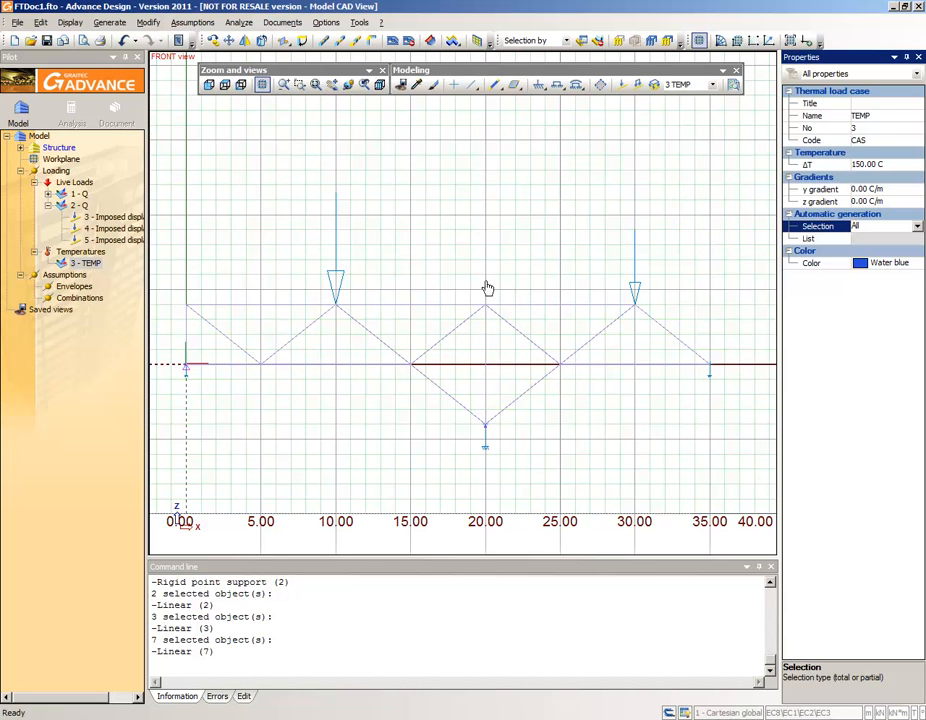
- Create a new analysis model of the truss with FE calculation enabled and run the calculation sequence
left_click(239, 22)
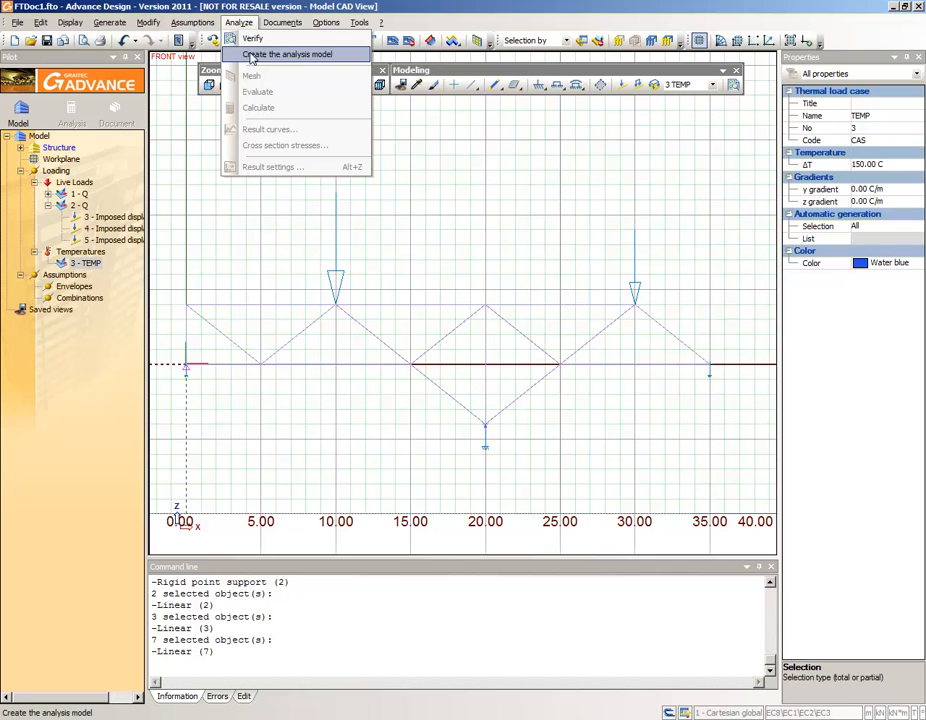
left_click(251, 55)
left_click(364, 322)
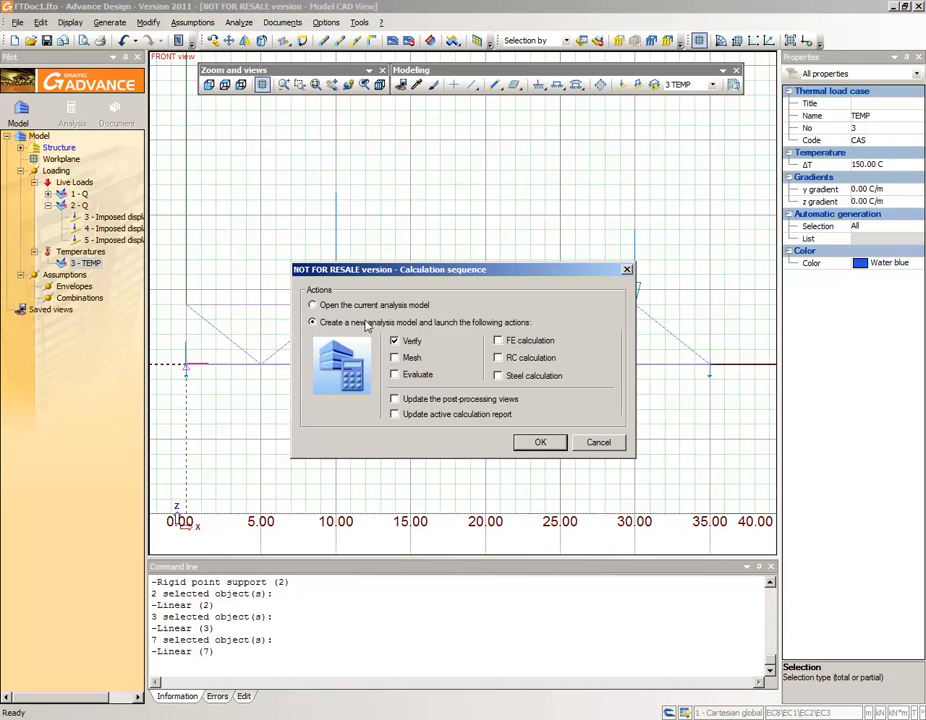
left_click(527, 342)
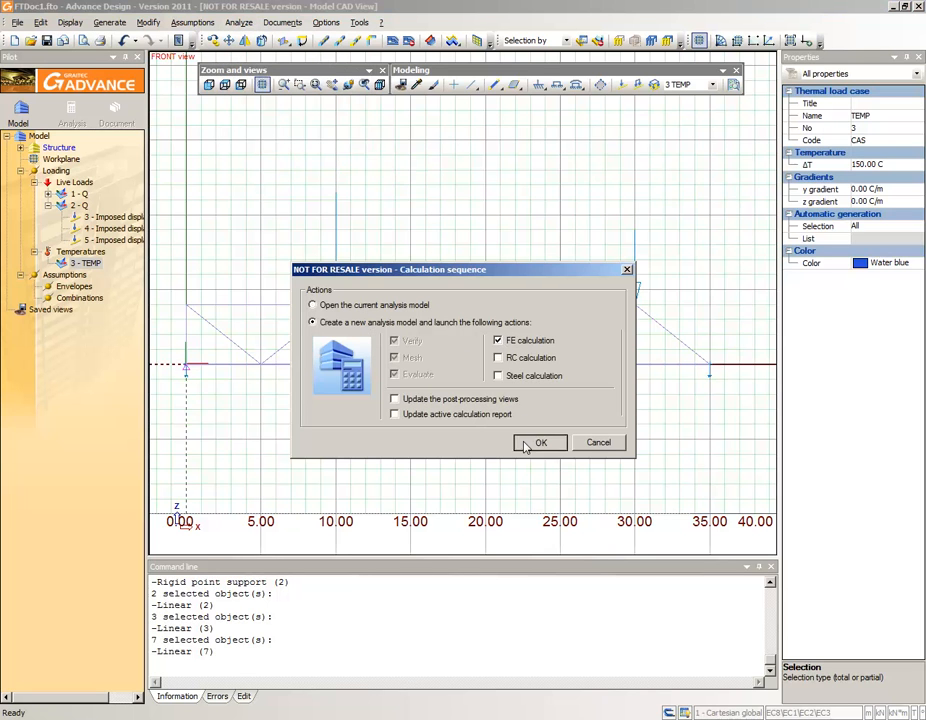
left_click(538, 442)
left_click(420, 396)
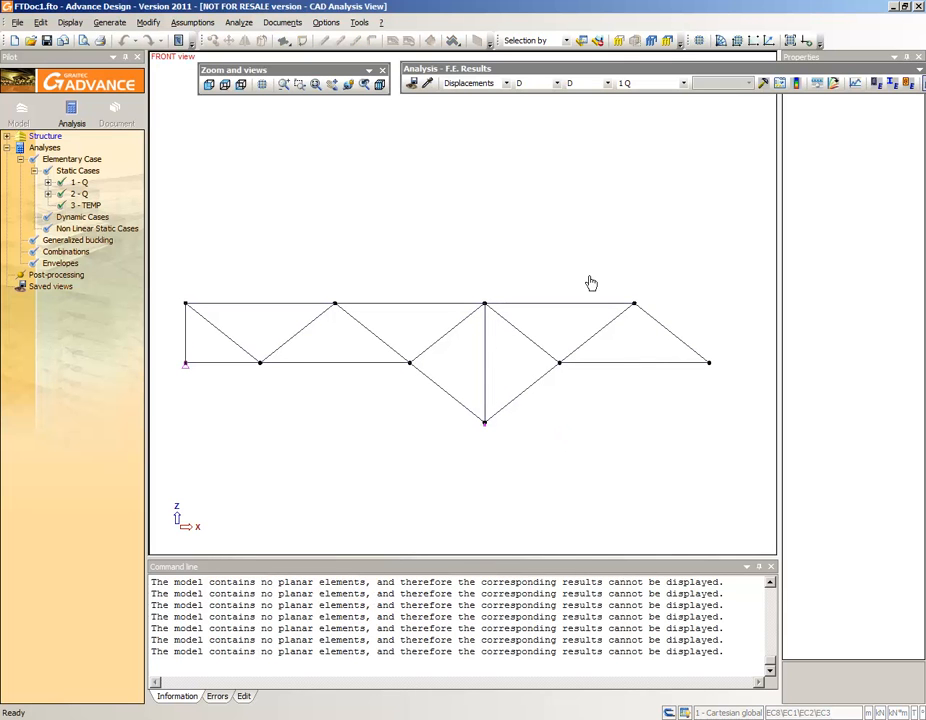
- Check the load cases selected for displacement results and display the displacements D for case 1 Q
left_click(781, 83)
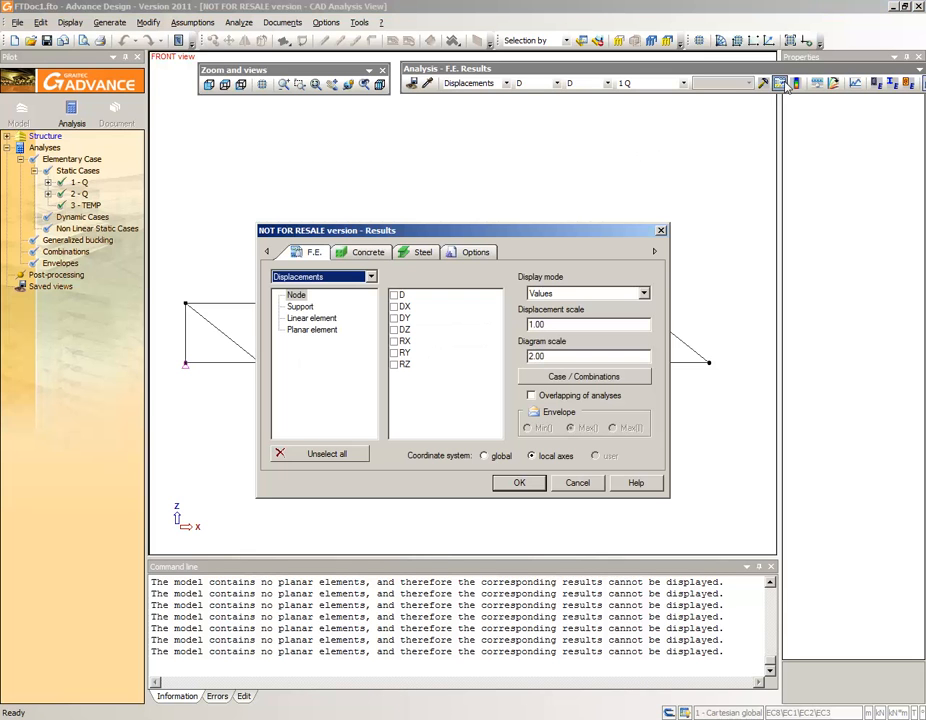
left_click(535, 376)
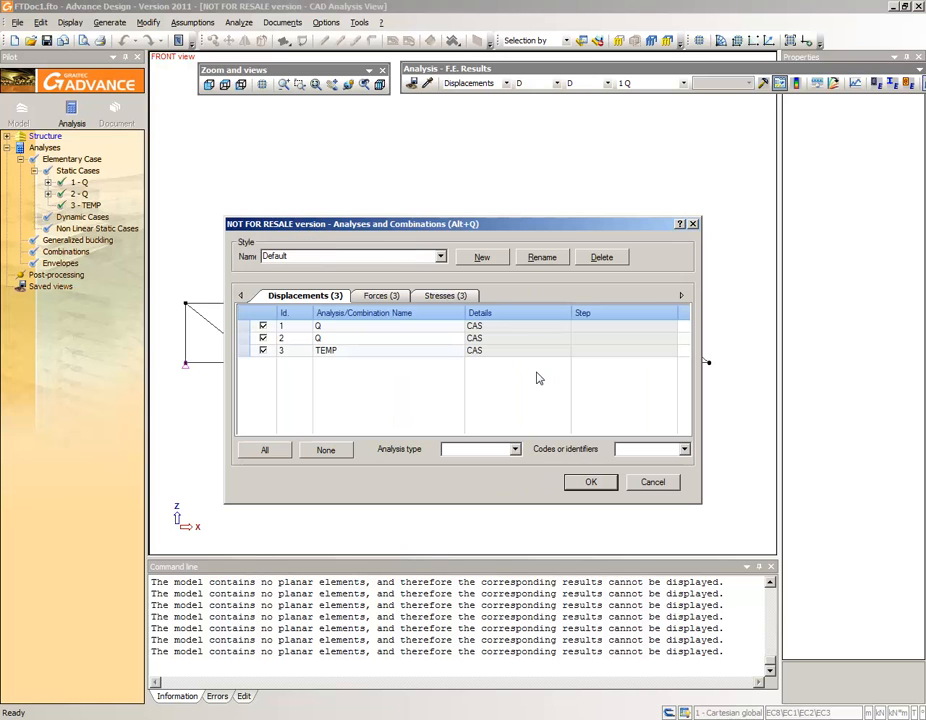
left_click(587, 482)
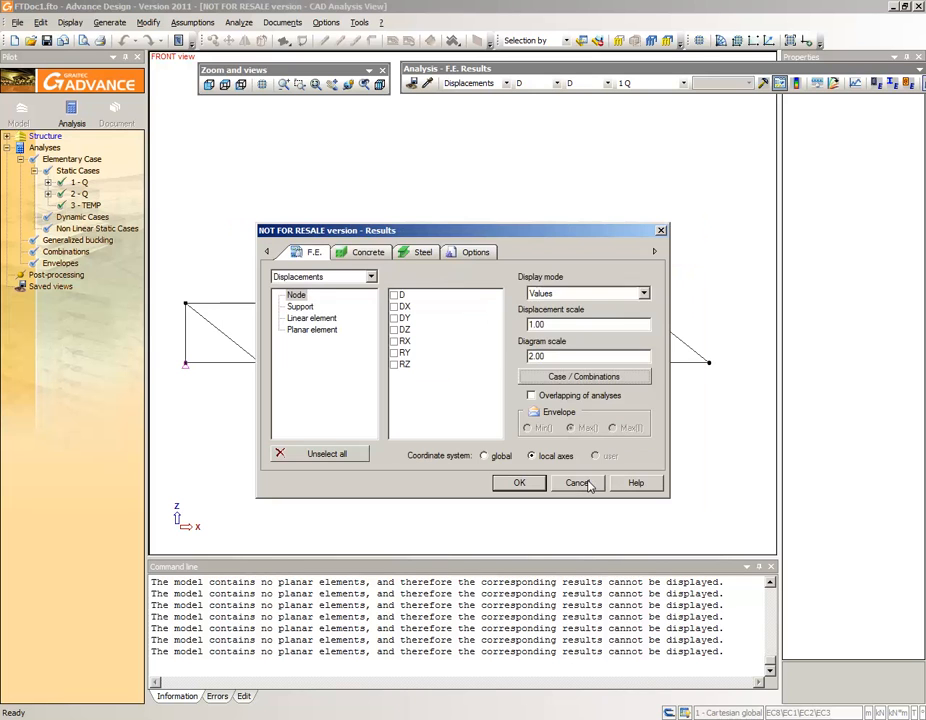
left_click(518, 483)
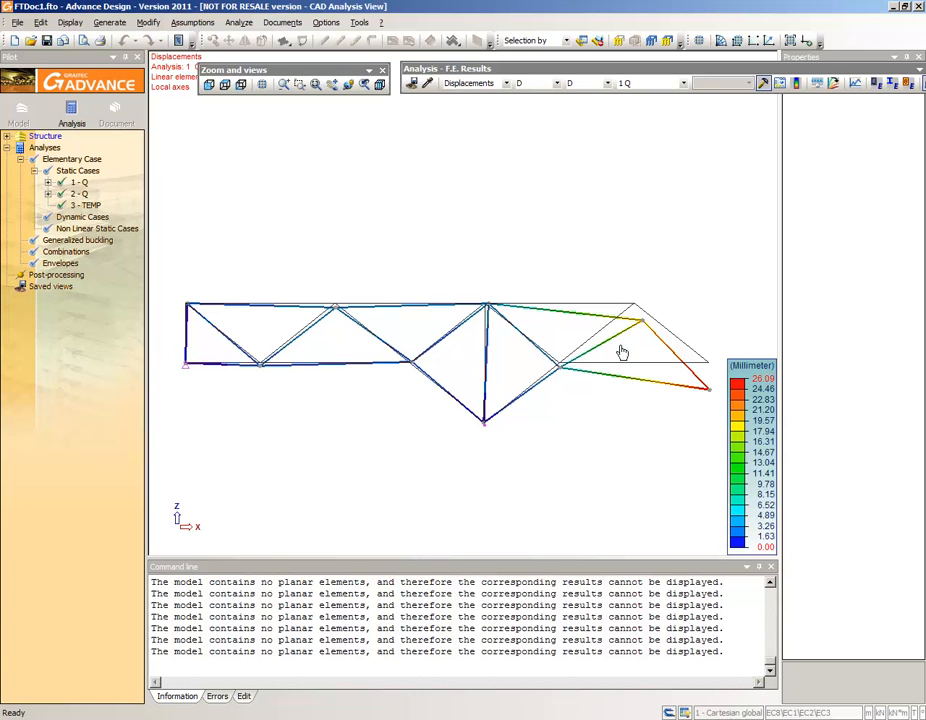
- Display the truss's displacements D for the temperature load case 3 TEMP
left_click(684, 86)
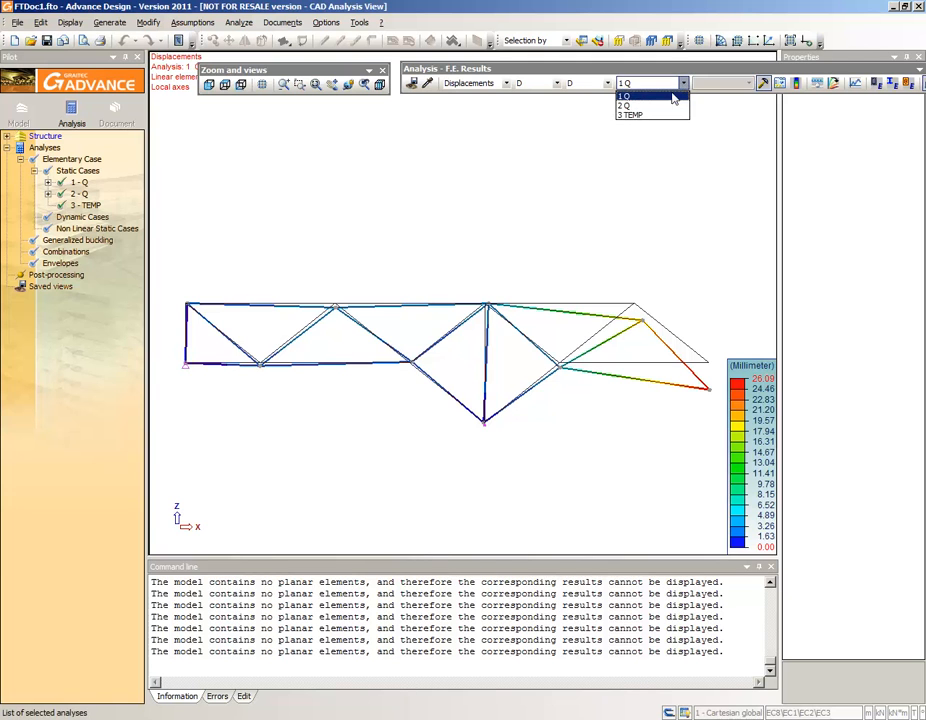
left_click(656, 115)
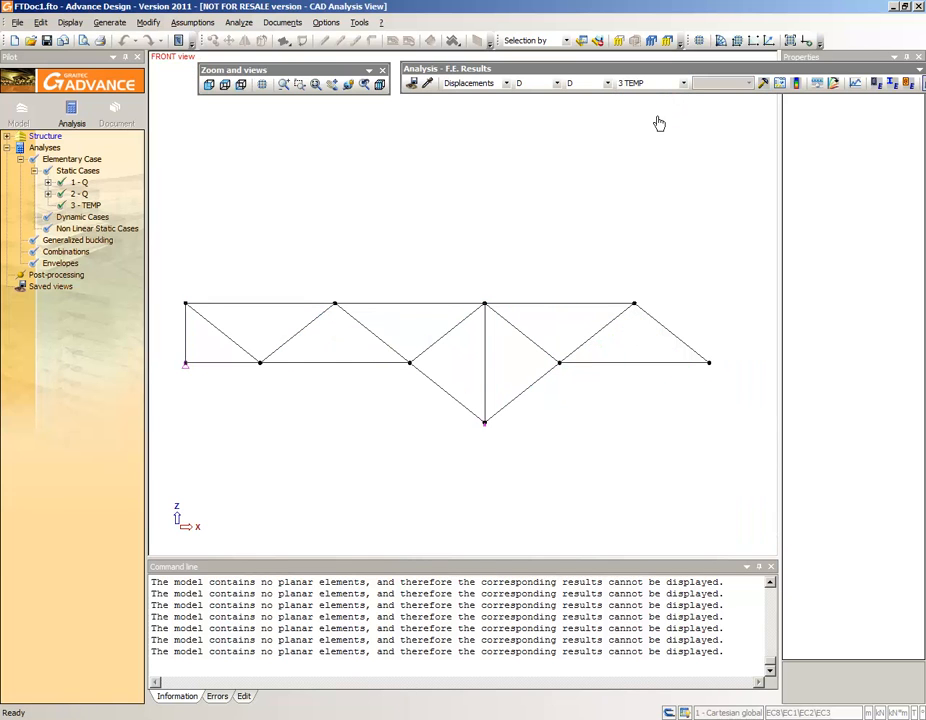
left_click(763, 84)
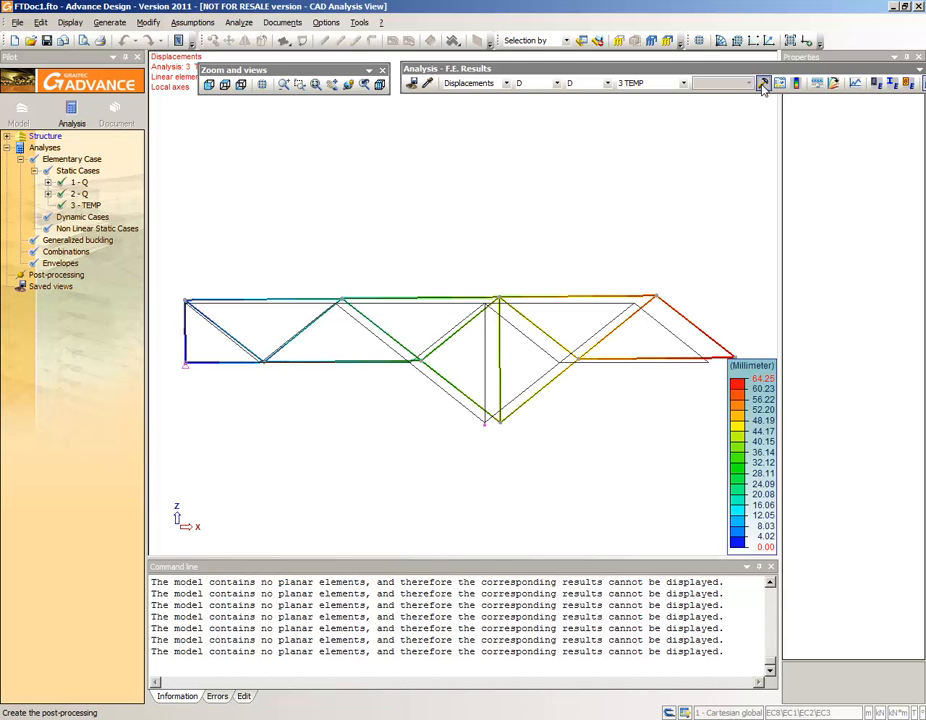
- Show the extreme values on the result diagrams and increase the font size of the displayed values
left_click(780, 84)
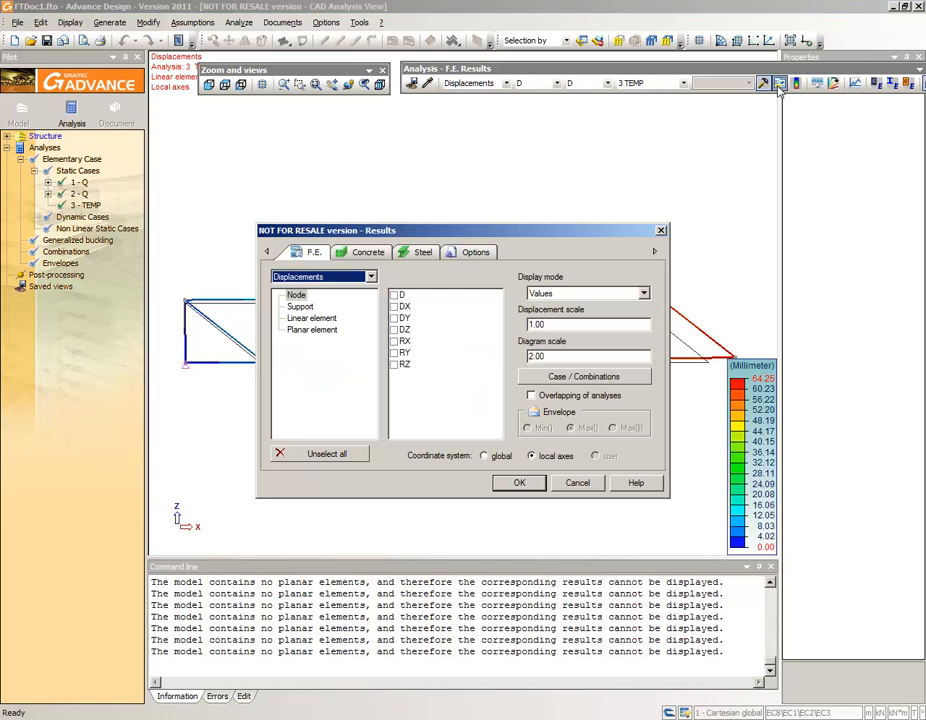
left_click(475, 252)
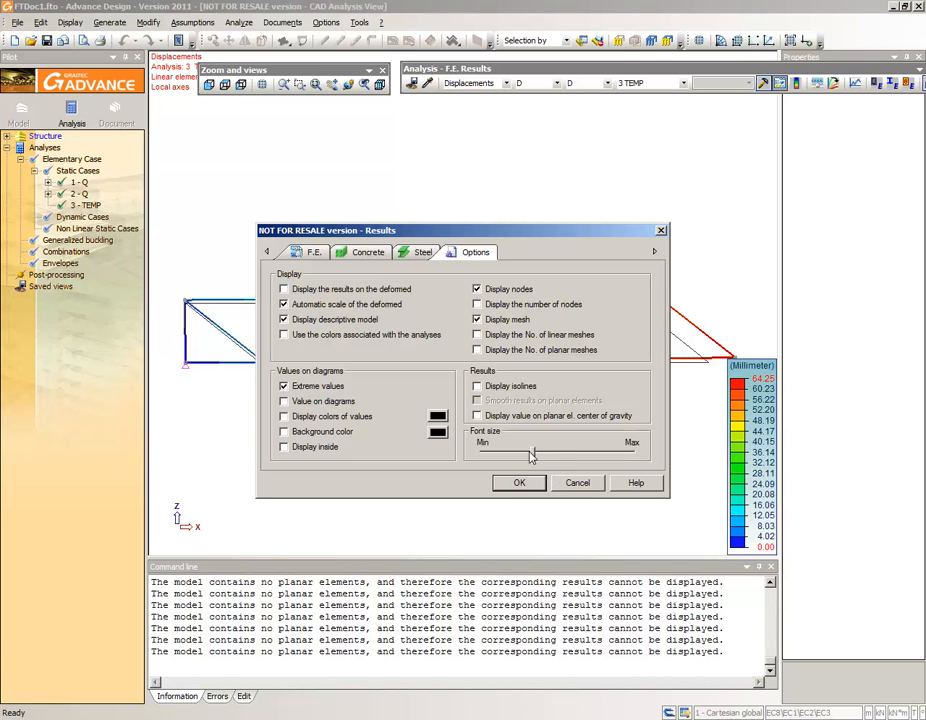
left_click_drag(533, 455, 565, 456)
left_click(519, 483)
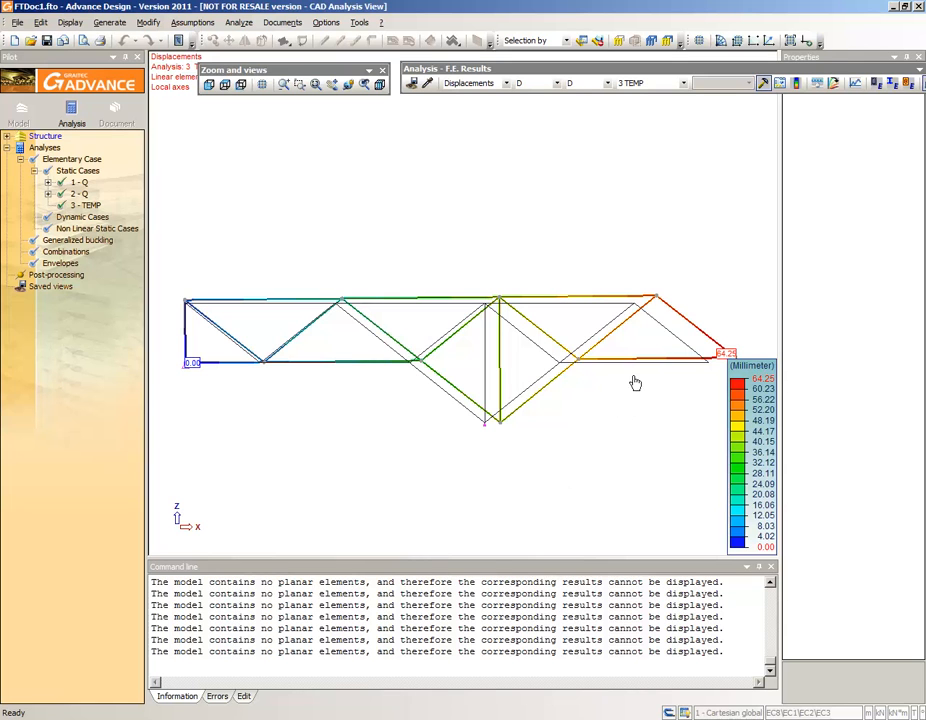
- Select the force Fx on linear elements, shown as diagrams, as the result to display
left_click(781, 86)
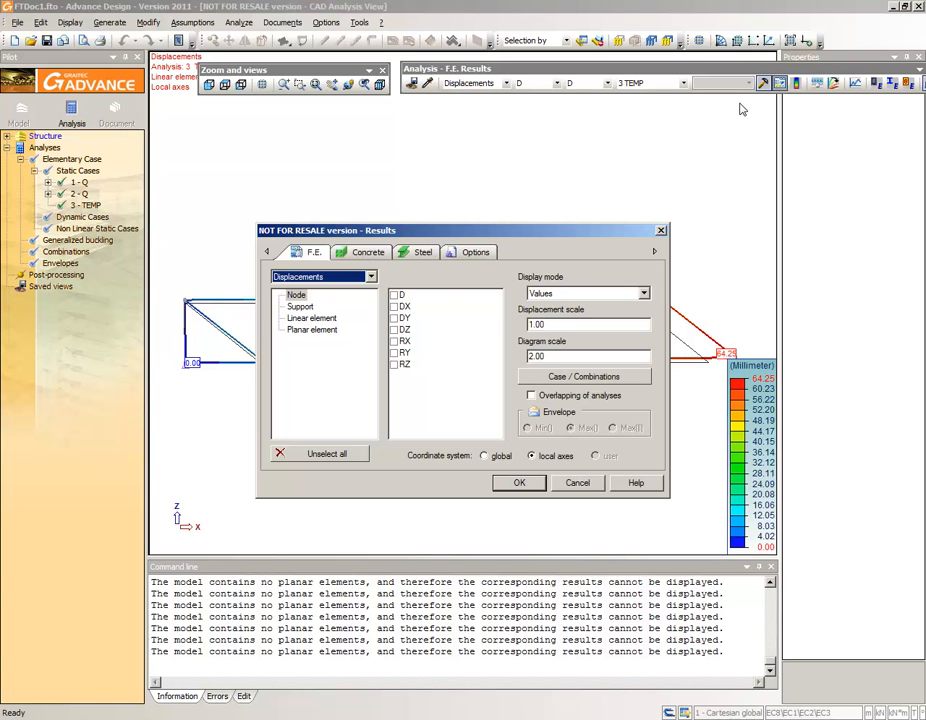
left_click(370, 277)
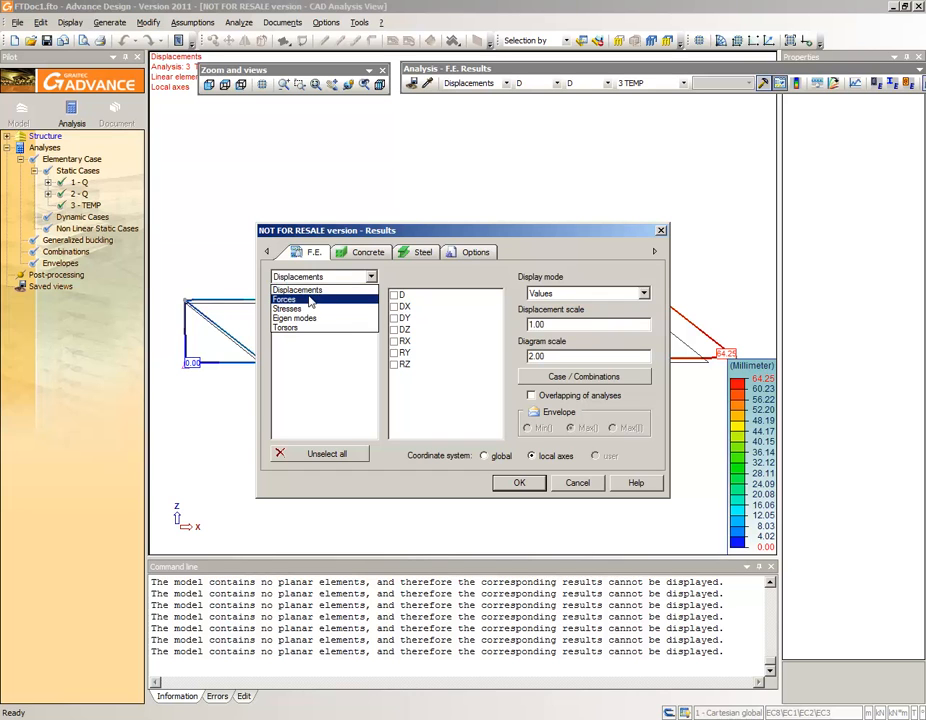
left_click(316, 300)
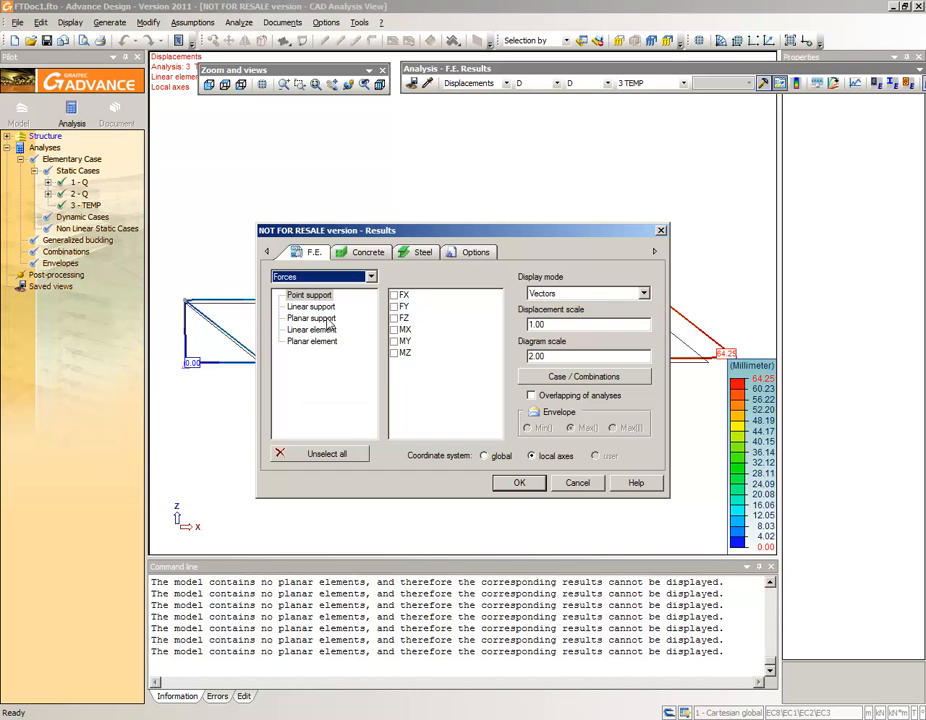
left_click(317, 331)
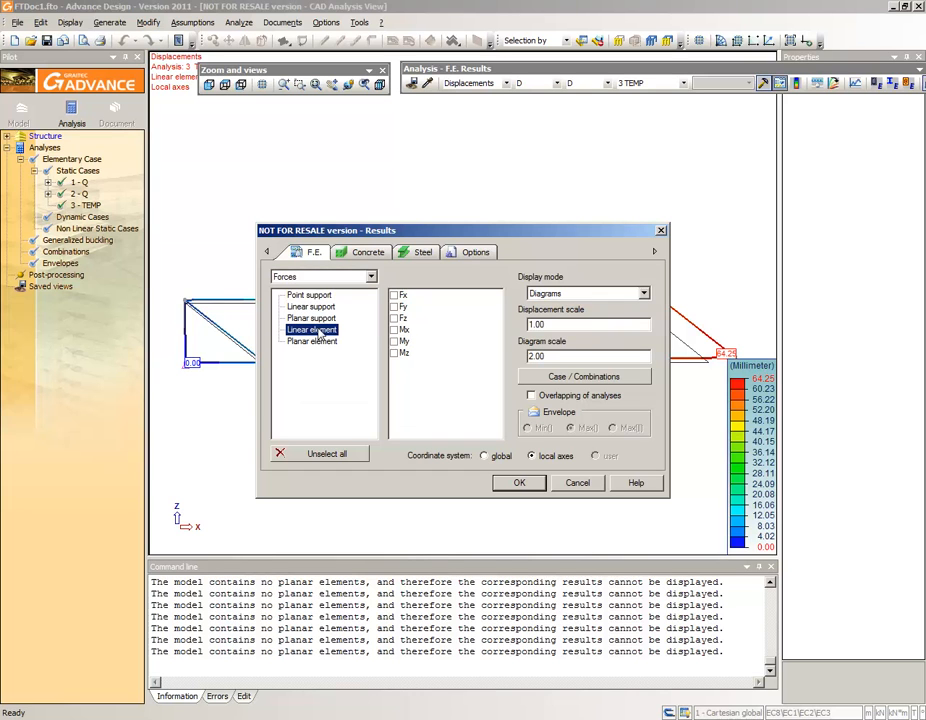
left_click(395, 296)
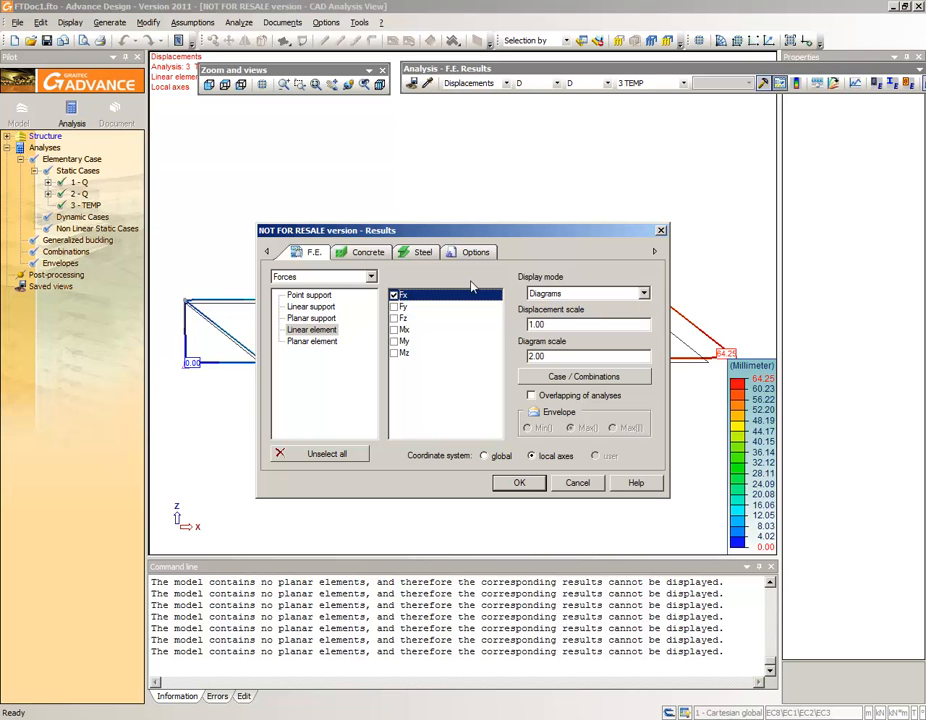
- Restrict the force results to load case 1 Q by excluding cases 2 Q and 3 TEMP
left_click(535, 377)
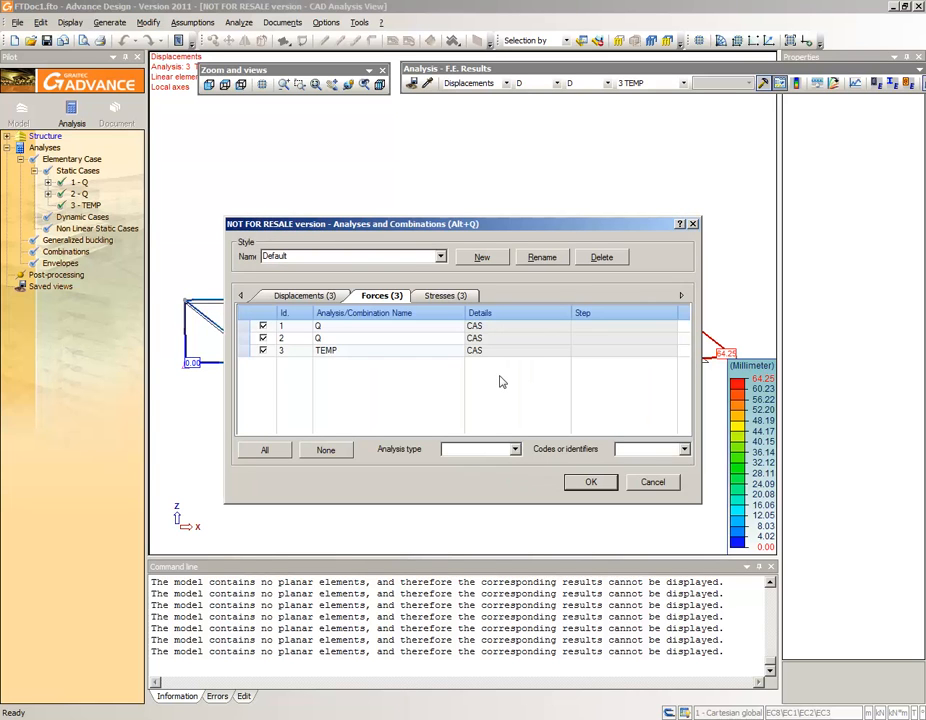
left_click(262, 339)
left_click(262, 339)
left_click(262, 351)
left_click(262, 351)
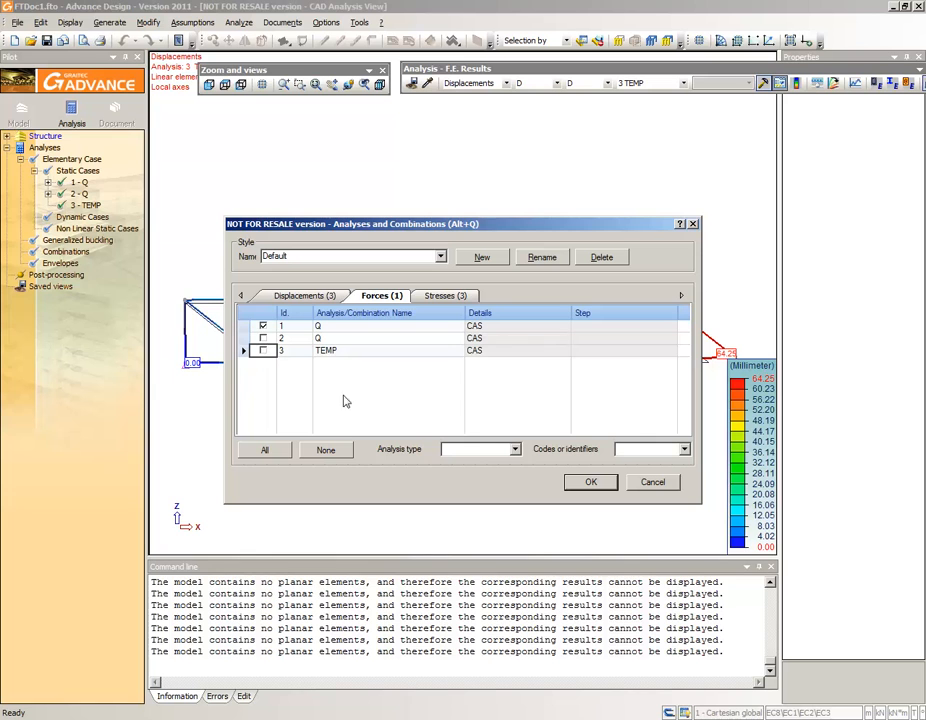
left_click(577, 485)
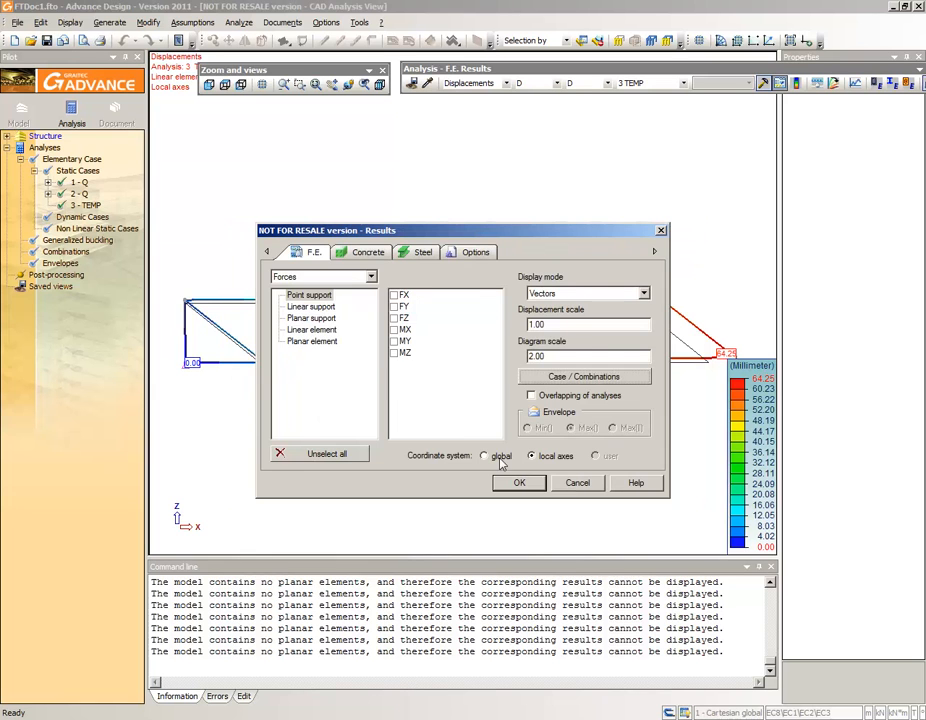
- Switch the diagram labels from extreme values only to all values and display the Fx force diagram
left_click(476, 253)
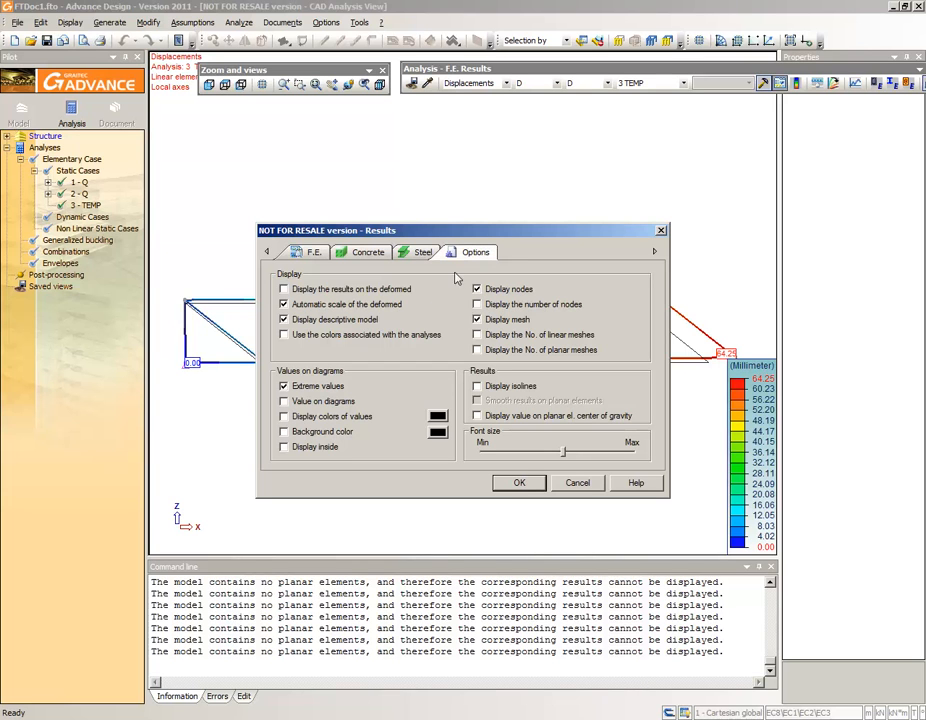
left_click(284, 388)
left_click(522, 482)
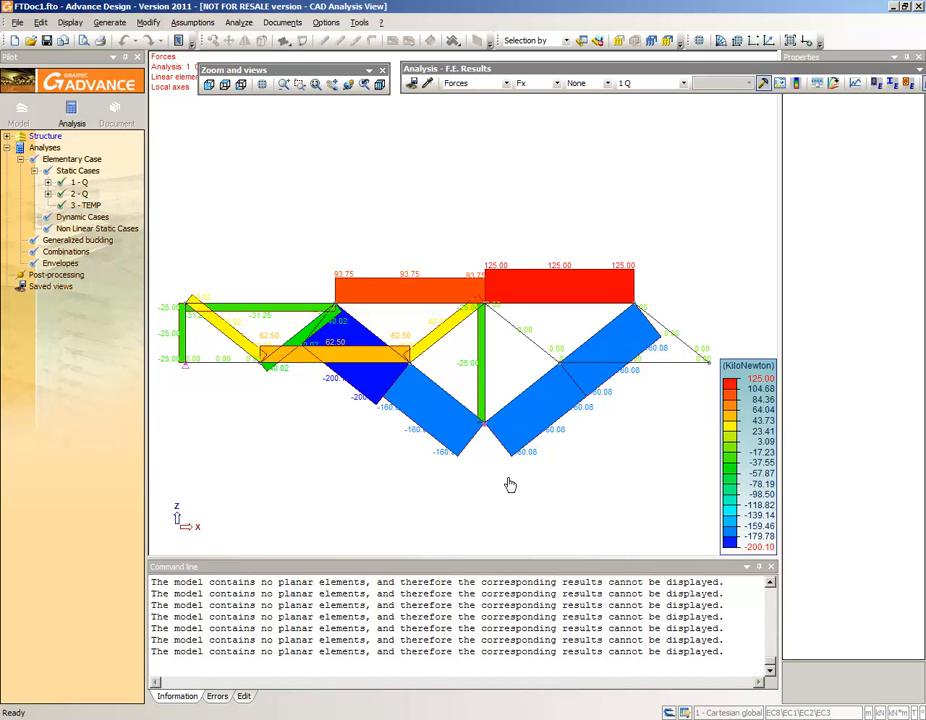
- Display the Sxx stress diagram of the truss's linear elements for load case 1 Q
left_click(507, 88)
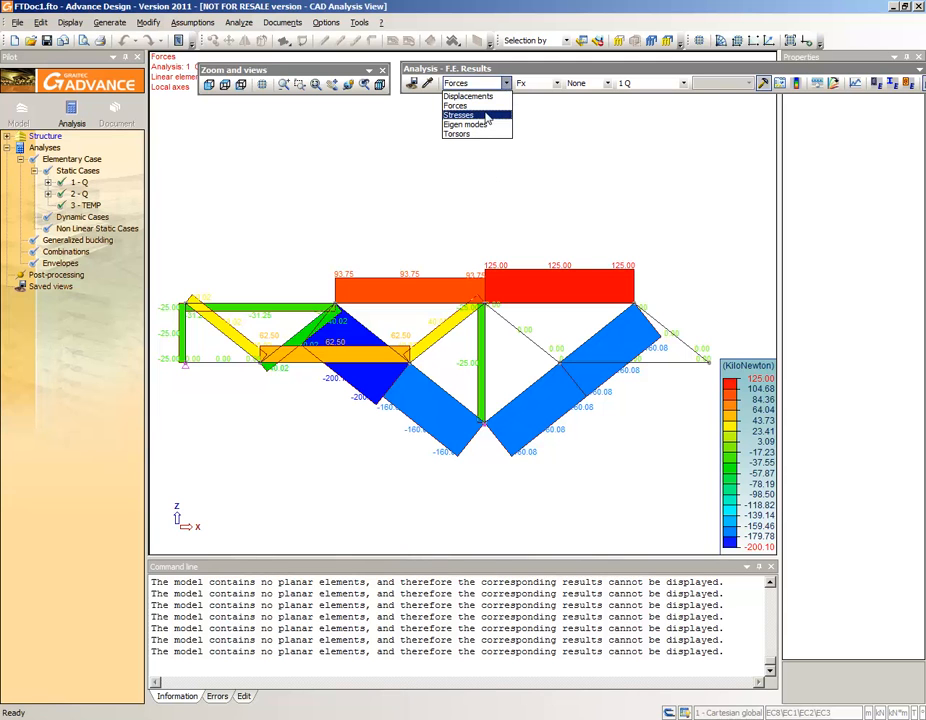
left_click(478, 116)
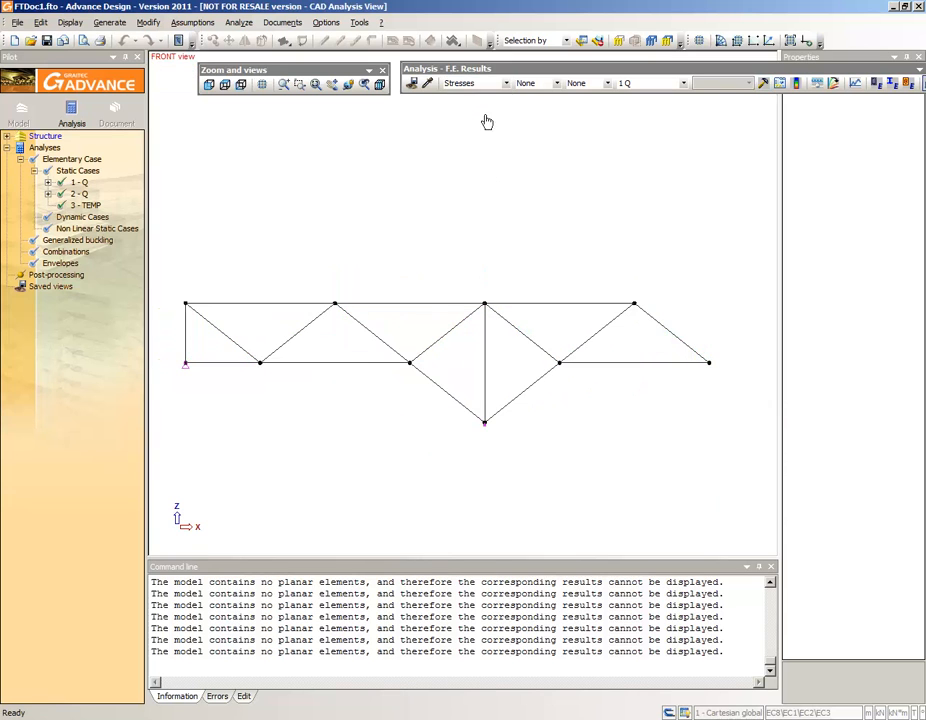
left_click(557, 84)
left_click_drag(560, 122, 560, 107)
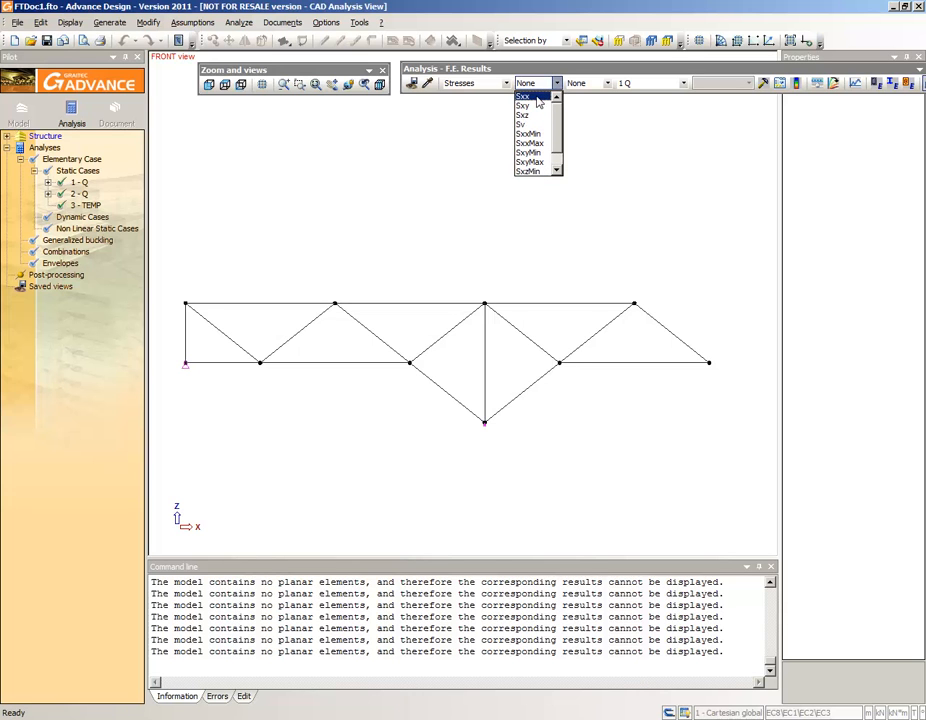
left_click(537, 97)
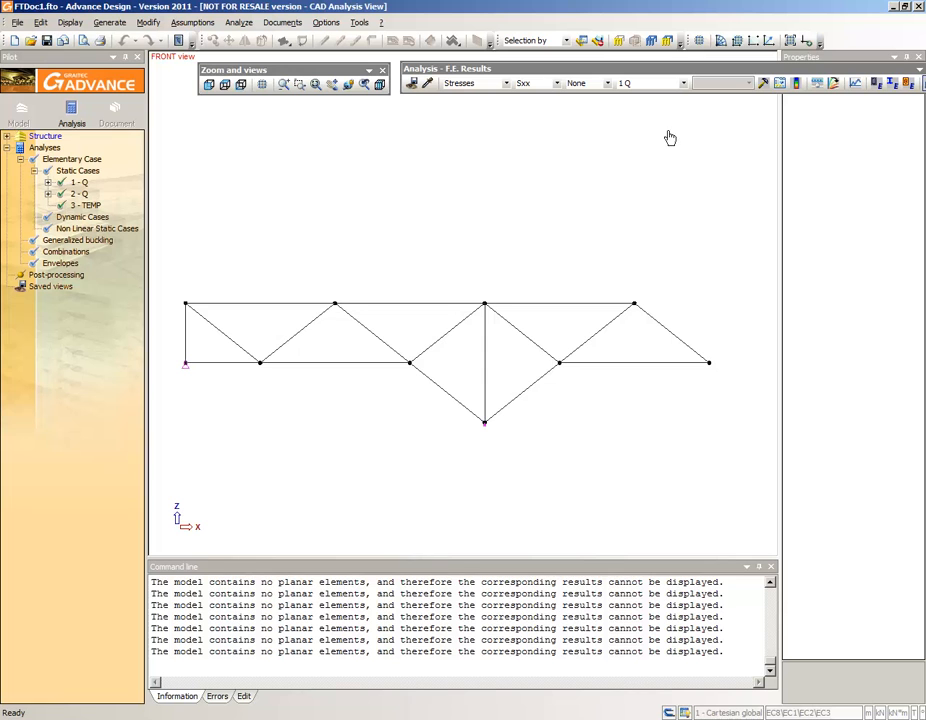
left_click(762, 85)
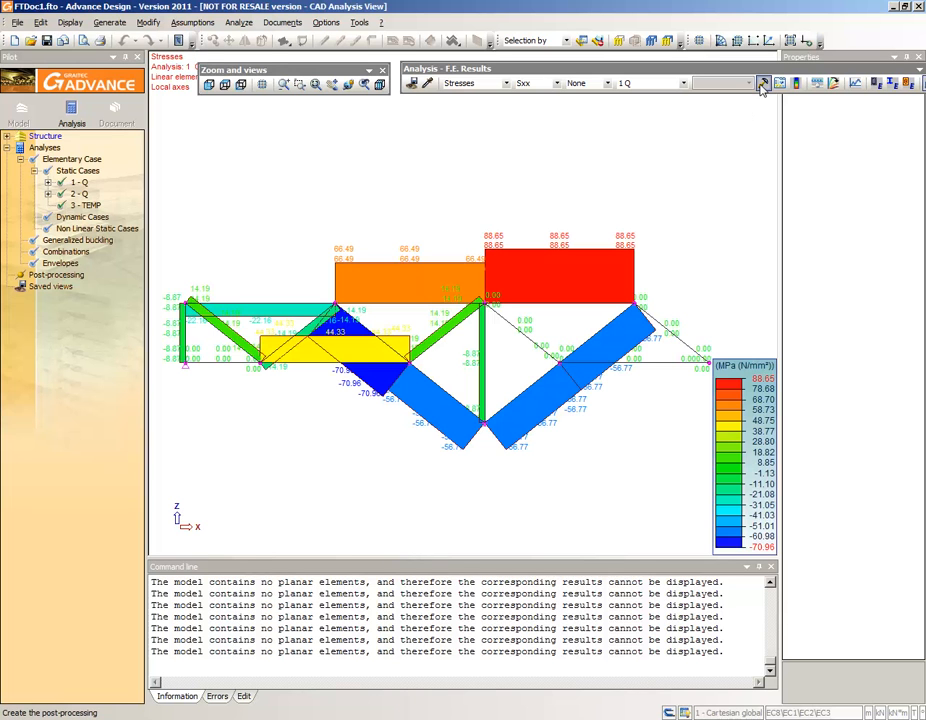